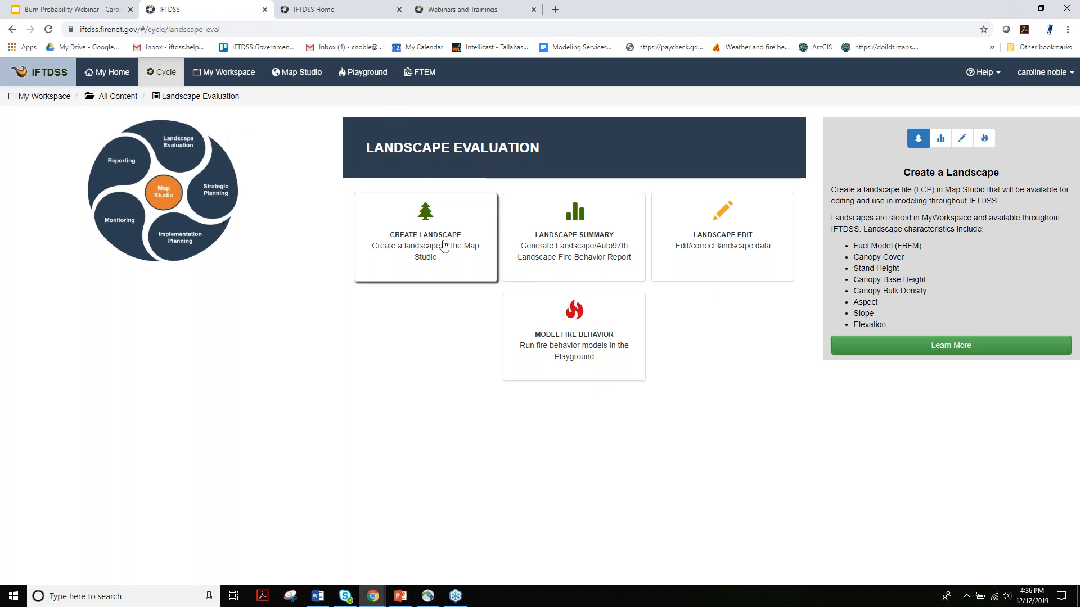
# Review the Landscape Edit and Model Fire Behavior task descriptions and open the Strategic Planning stage of the cycle.
pyautogui.moveTo(750, 246)
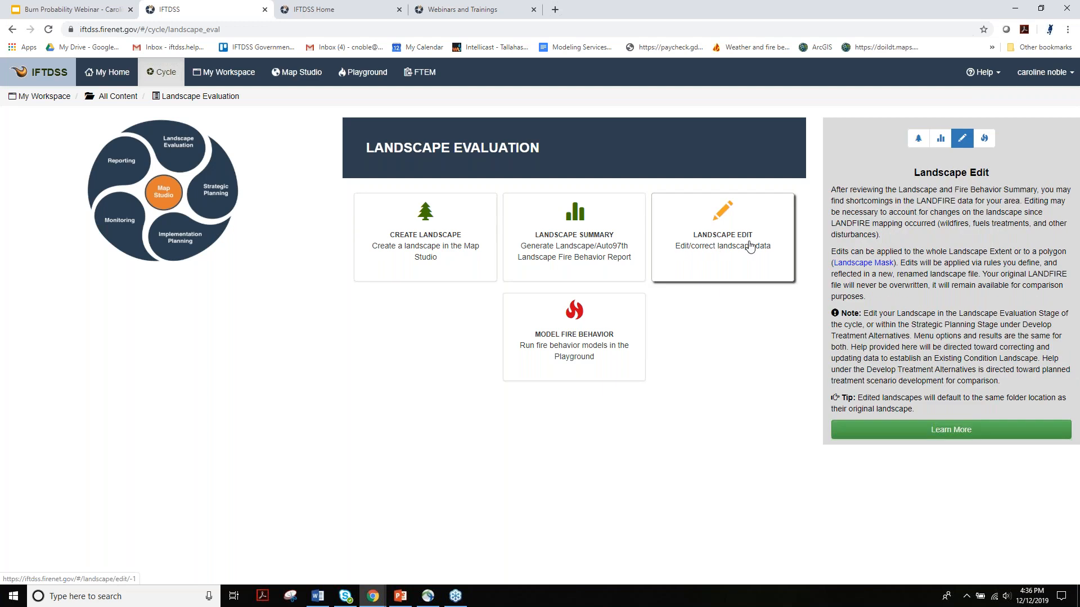
pyautogui.moveTo(580, 344)
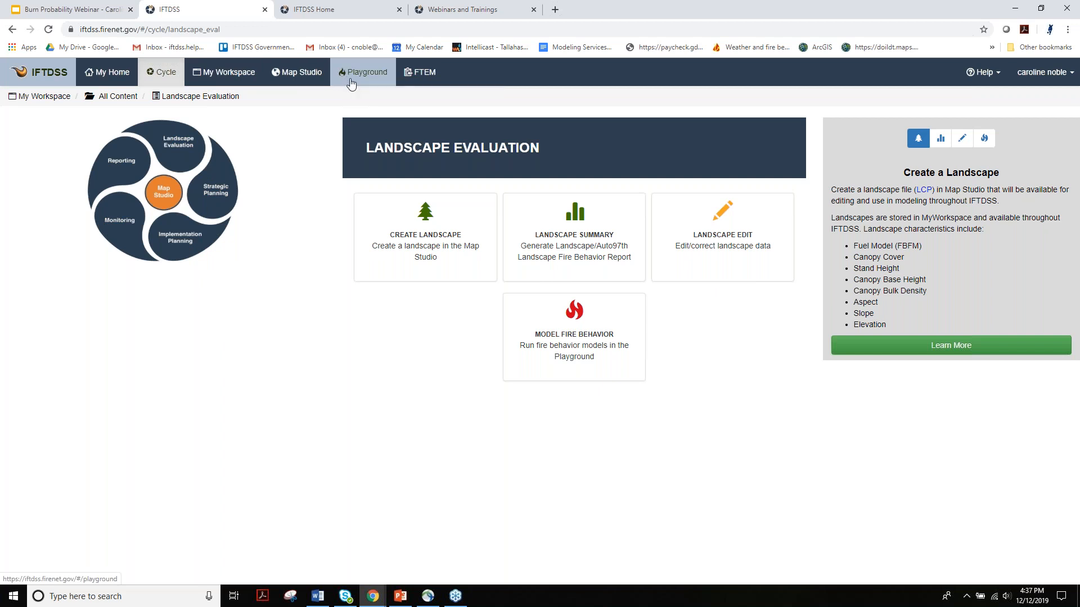
pyautogui.click(213, 187)
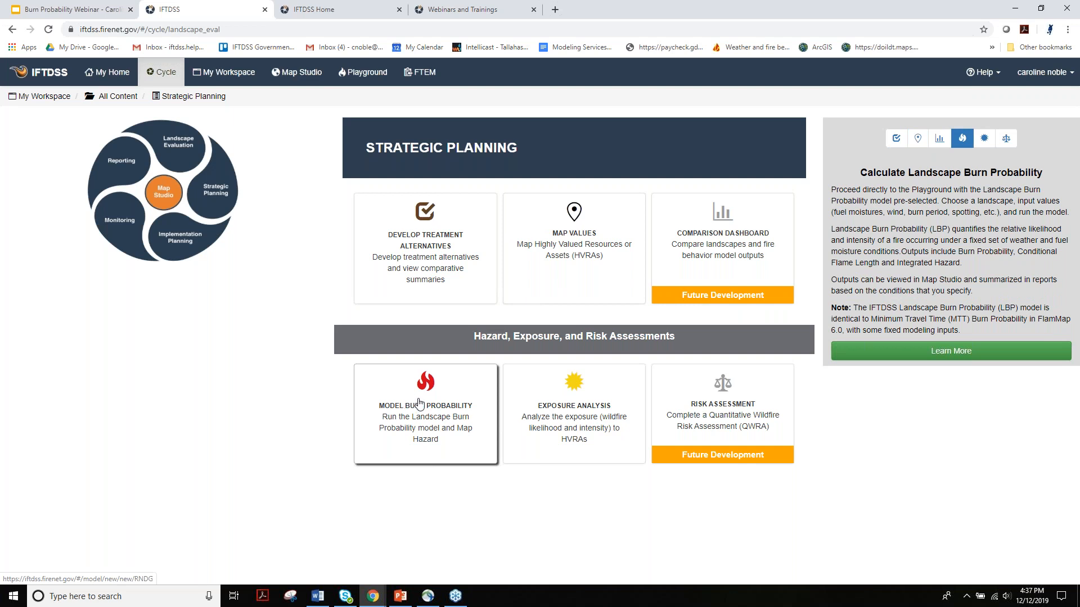
# Go to the modeling Playground and view the models available to run.
pyautogui.click(365, 72)
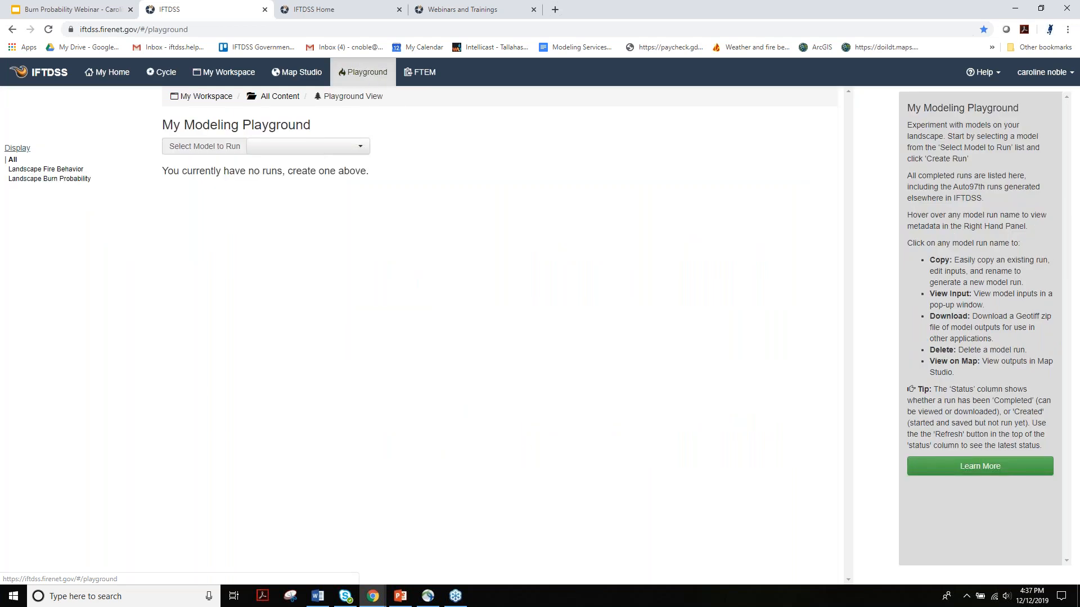
pyautogui.click(308, 147)
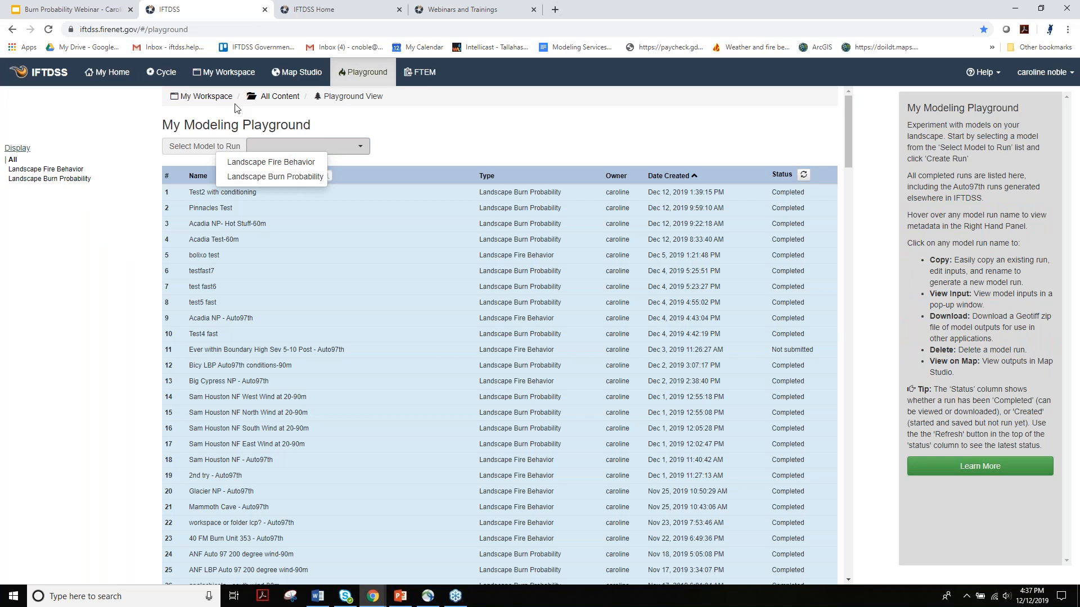
# Return to the cycle's Strategic Planning stage and open the burn probability model form from there.
pyautogui.click(171, 80)
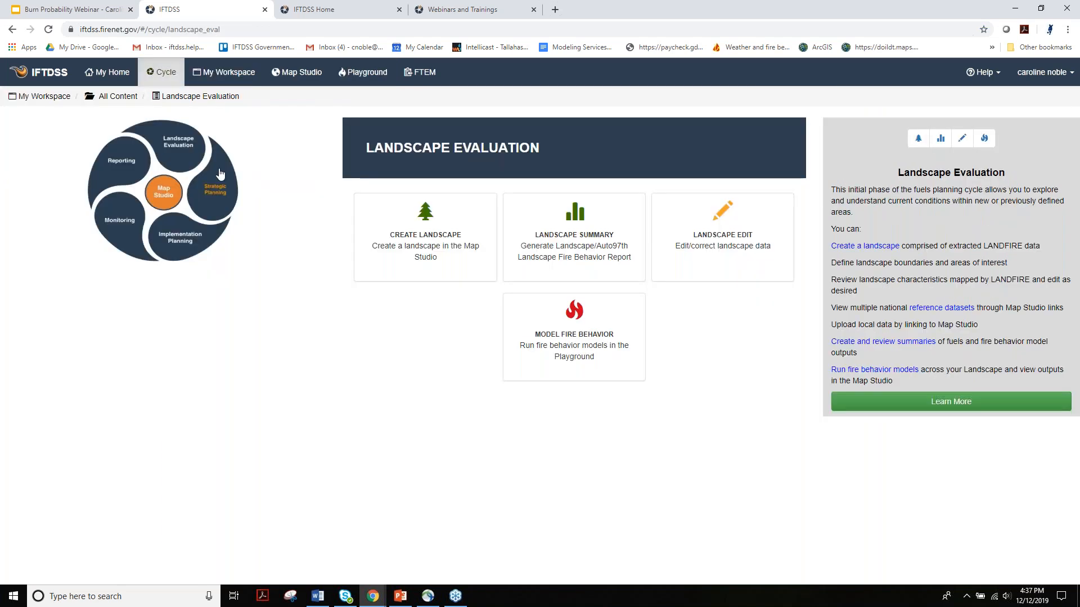
pyautogui.click(219, 175)
pyautogui.click(432, 407)
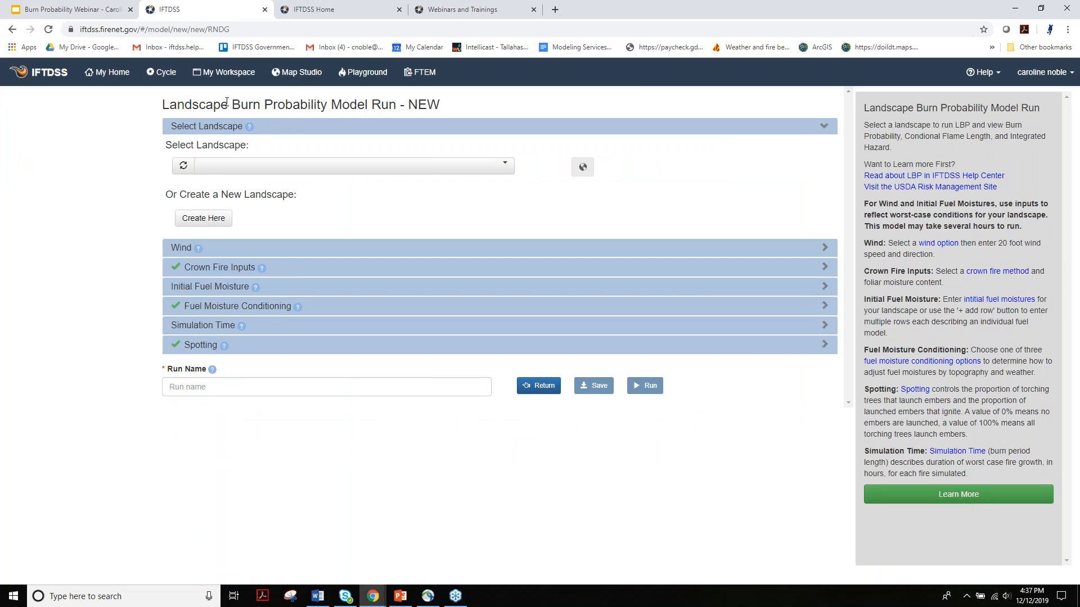
# Go back to the Strategic Planning stage and review its Map Values, Model Burn Probability and Exposure Analysis options.
pyautogui.click(163, 83)
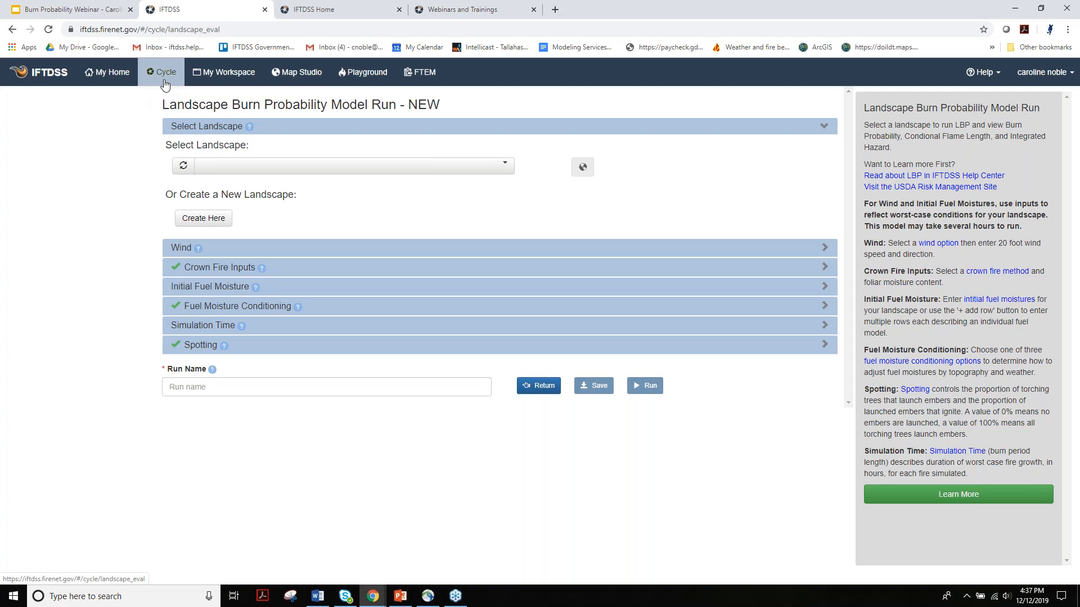
pyautogui.click(217, 189)
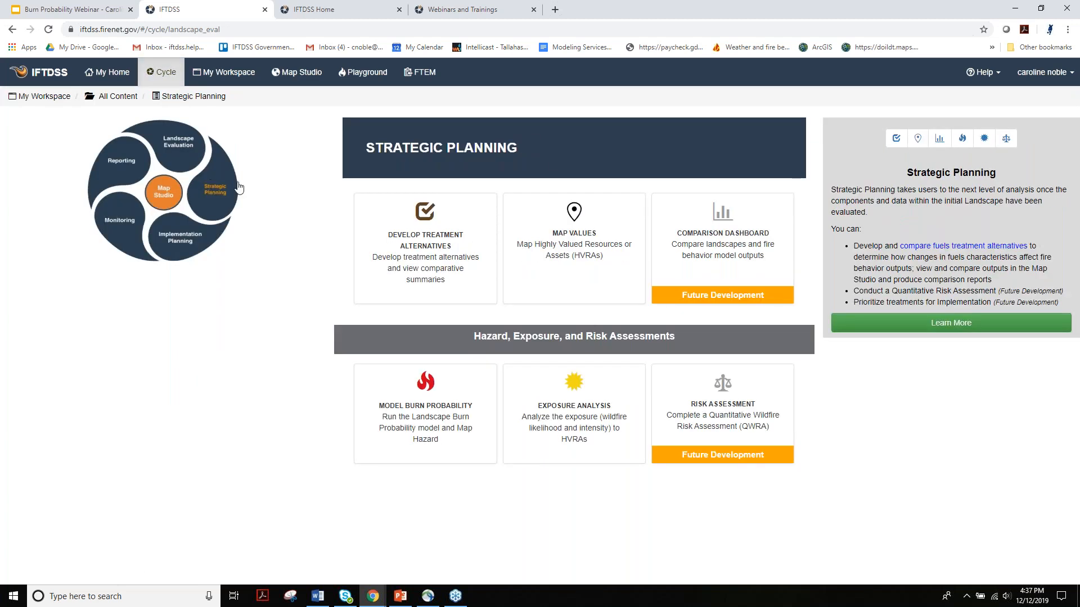
pyautogui.moveTo(585, 253)
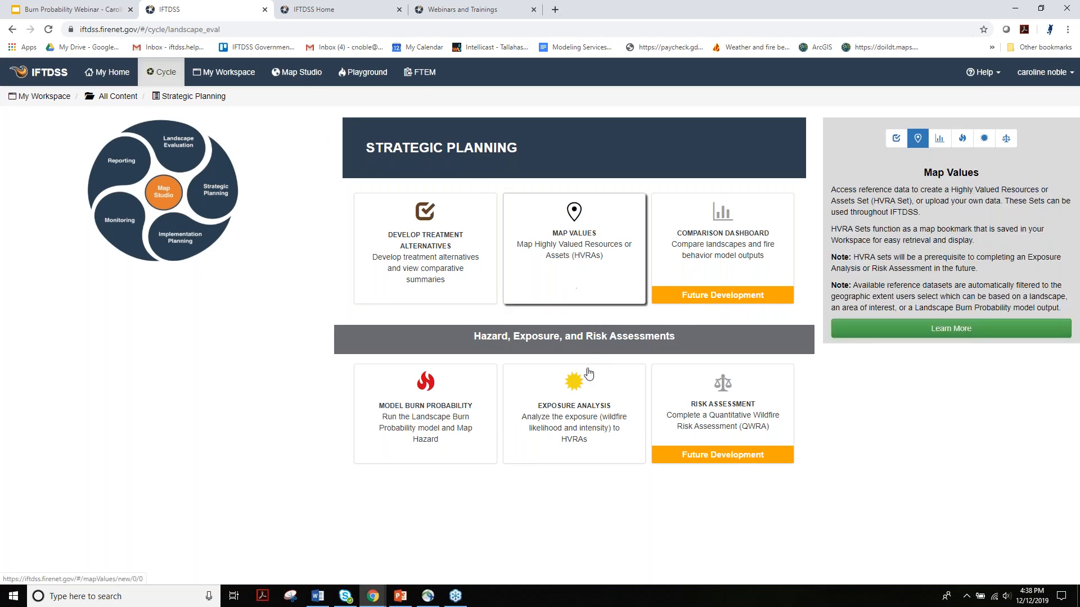
pyautogui.moveTo(591, 415)
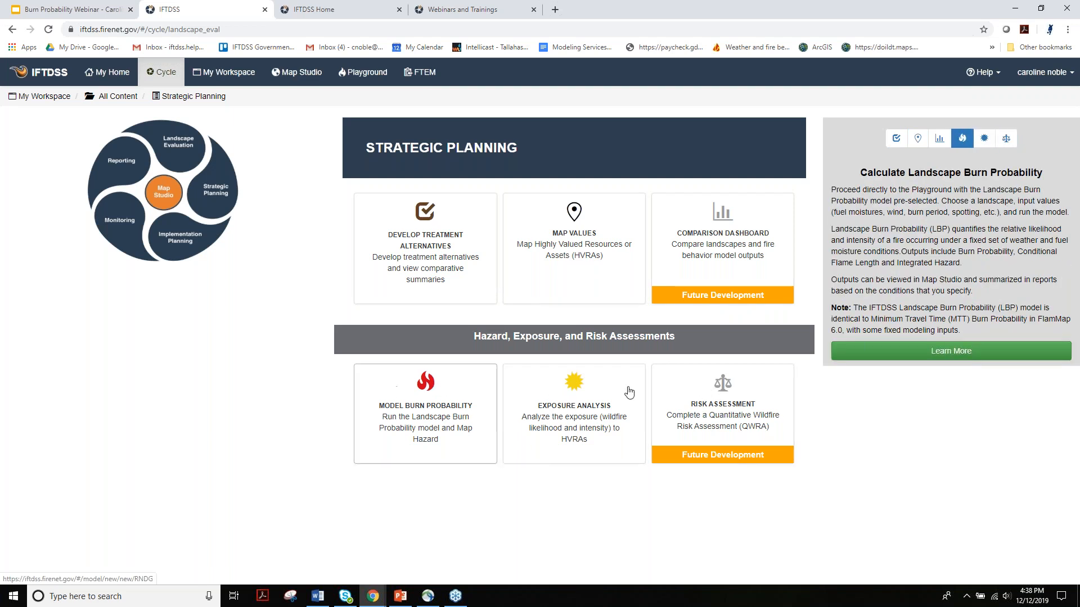
# Create a new Landscape Burn Probability run from the Playground and select Acadia NP as its landscape.
pyautogui.click(364, 73)
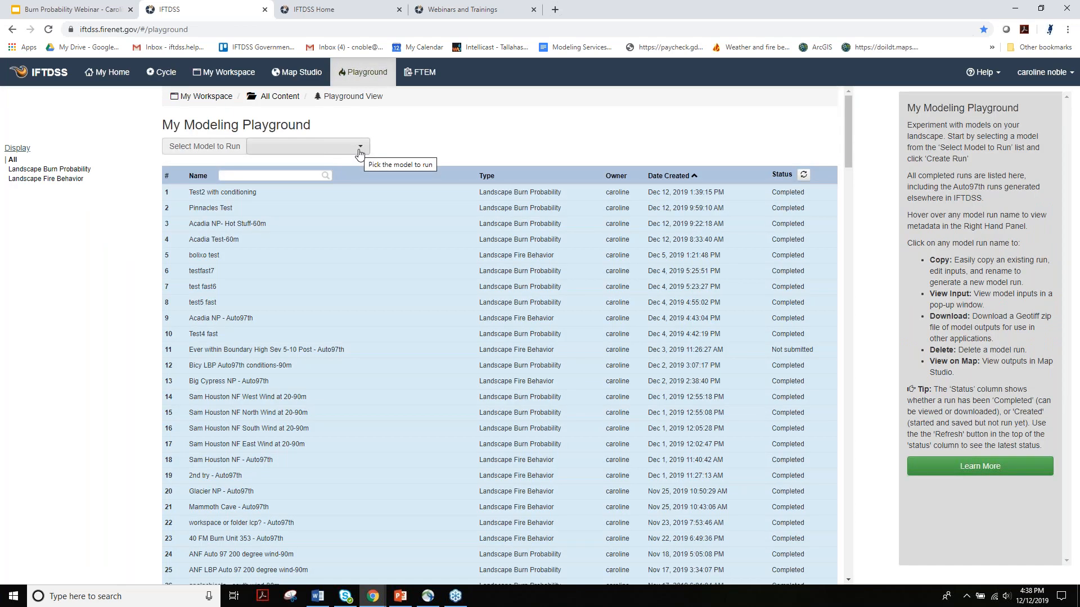
pyautogui.click(360, 149)
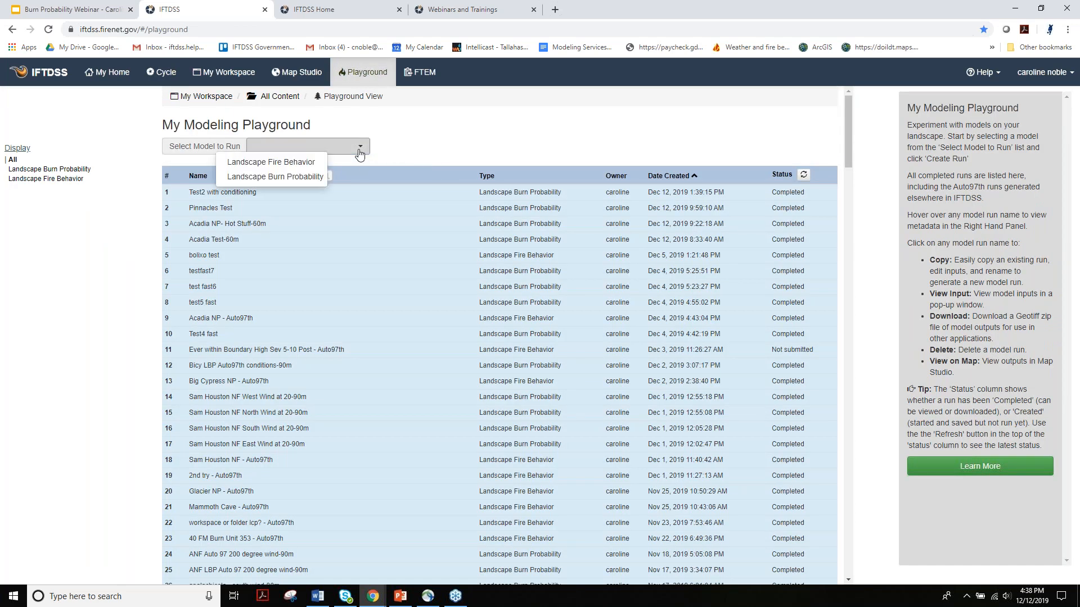
pyautogui.click(310, 177)
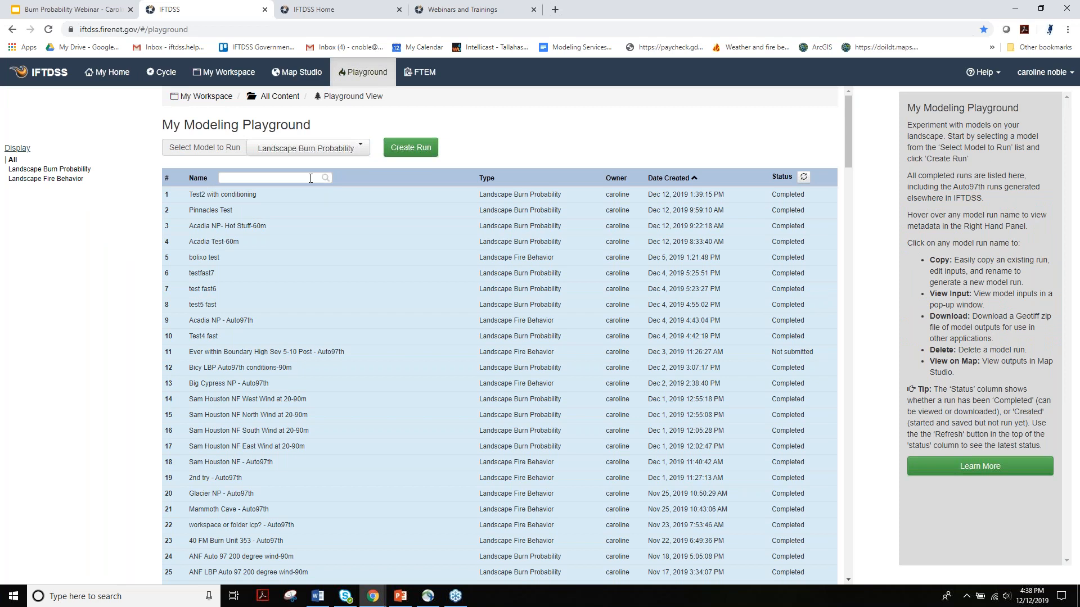
pyautogui.click(417, 151)
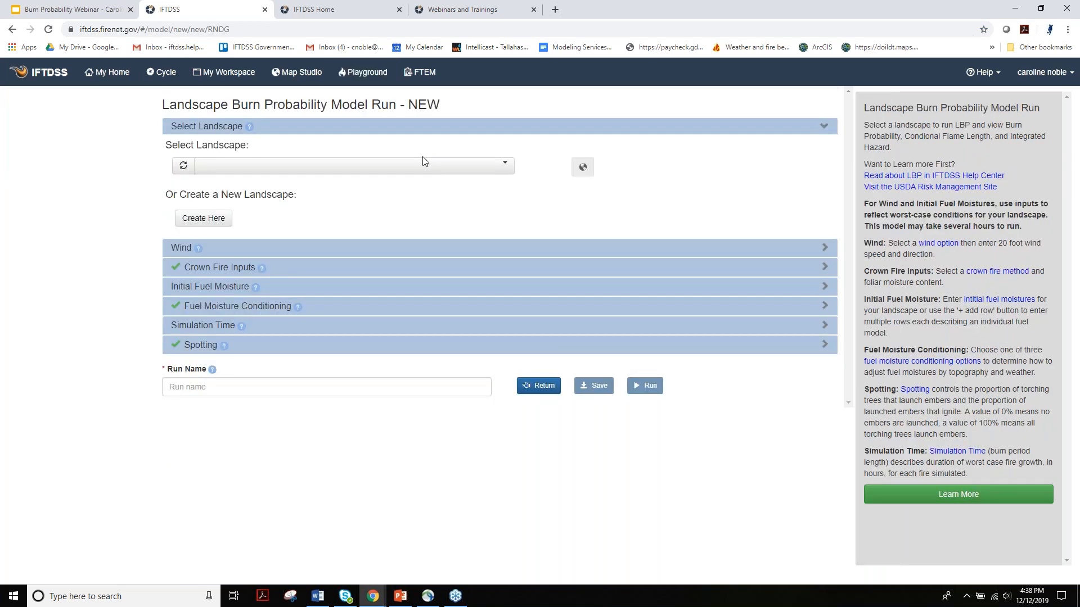
pyautogui.click(432, 168)
pyautogui.click(392, 232)
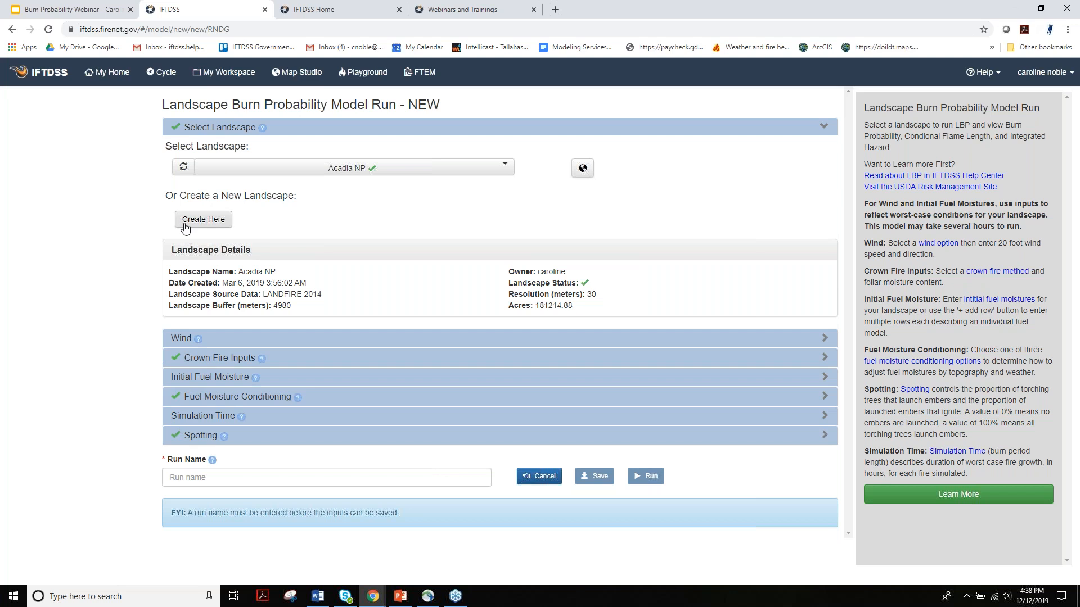
# Expand the Wind and Crown Fire Inputs sections of the run and examine their settings.
pyautogui.click(182, 340)
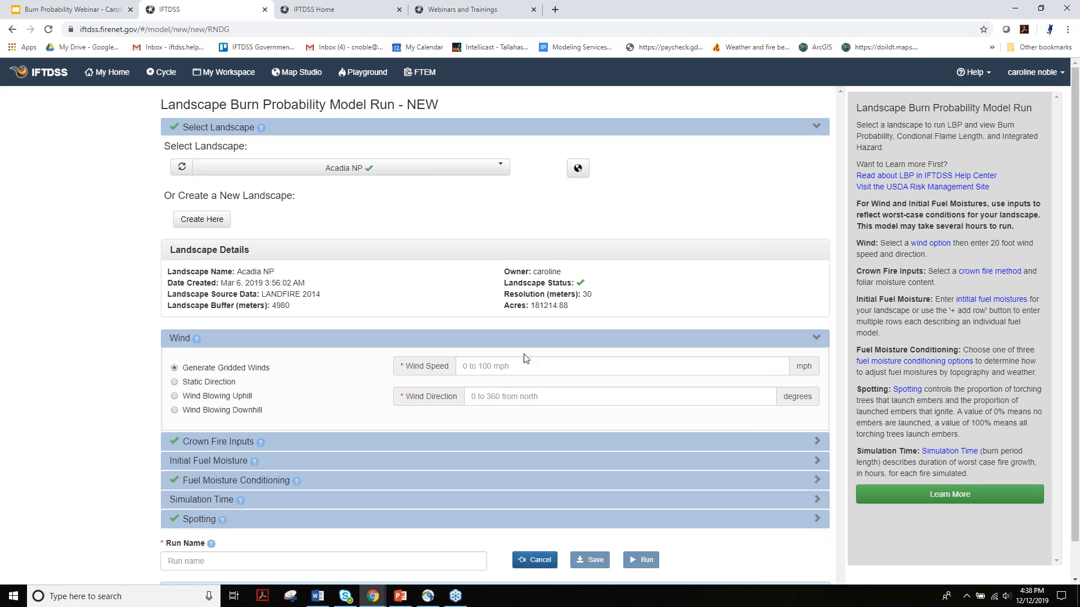
pyautogui.click(214, 448)
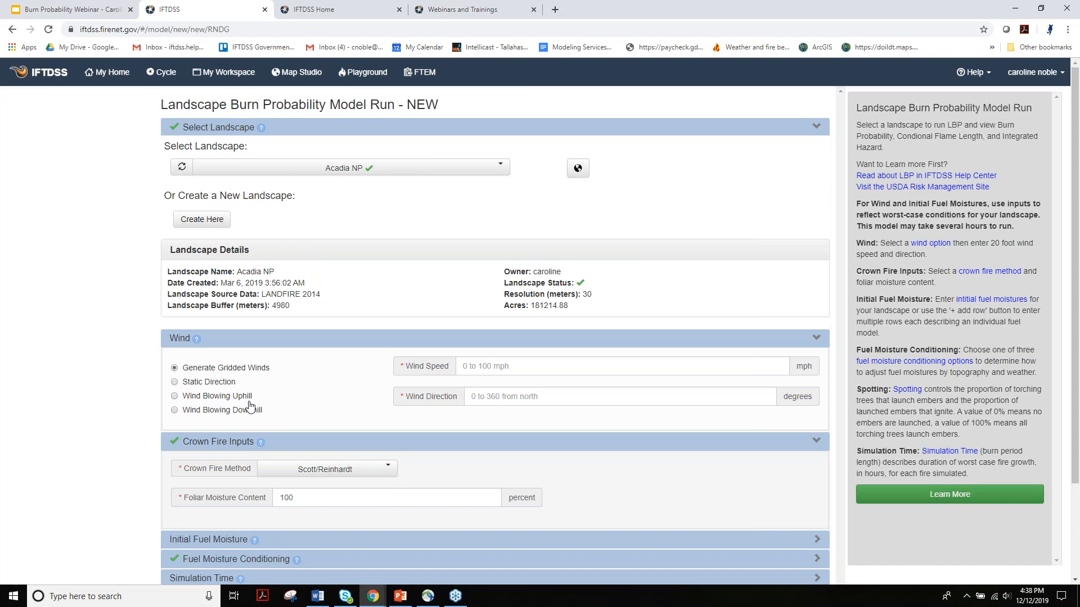
pyautogui.scroll(-1, 249, 406)
pyautogui.scroll(-2, 249, 408)
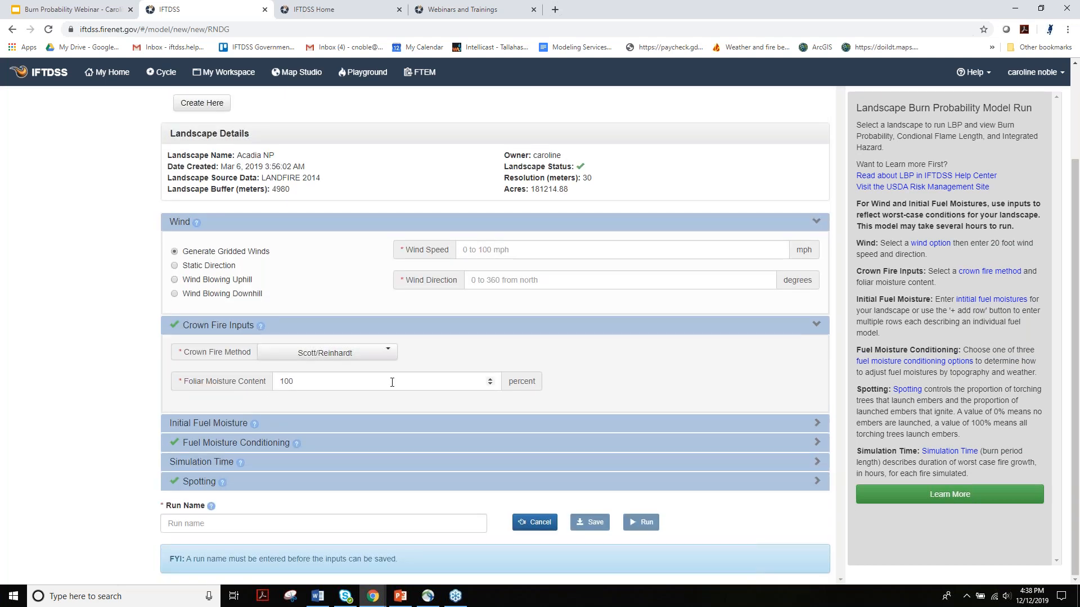
# Add a fuel model row under Initial Fuel Moisture, check the selectable fuel models, and collapse the section.
pyautogui.click(200, 429)
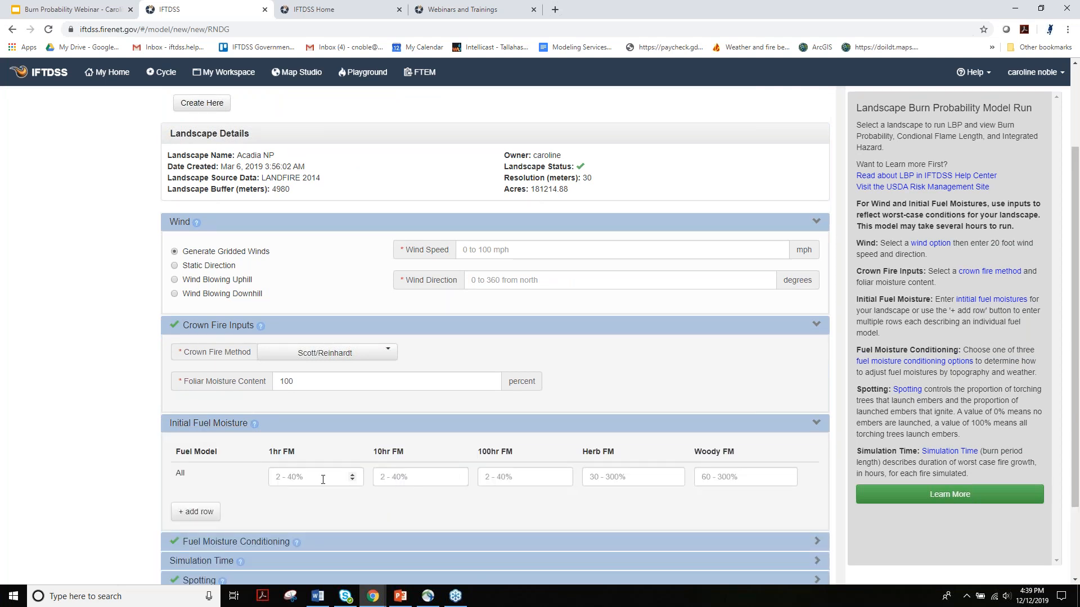
pyautogui.click(198, 513)
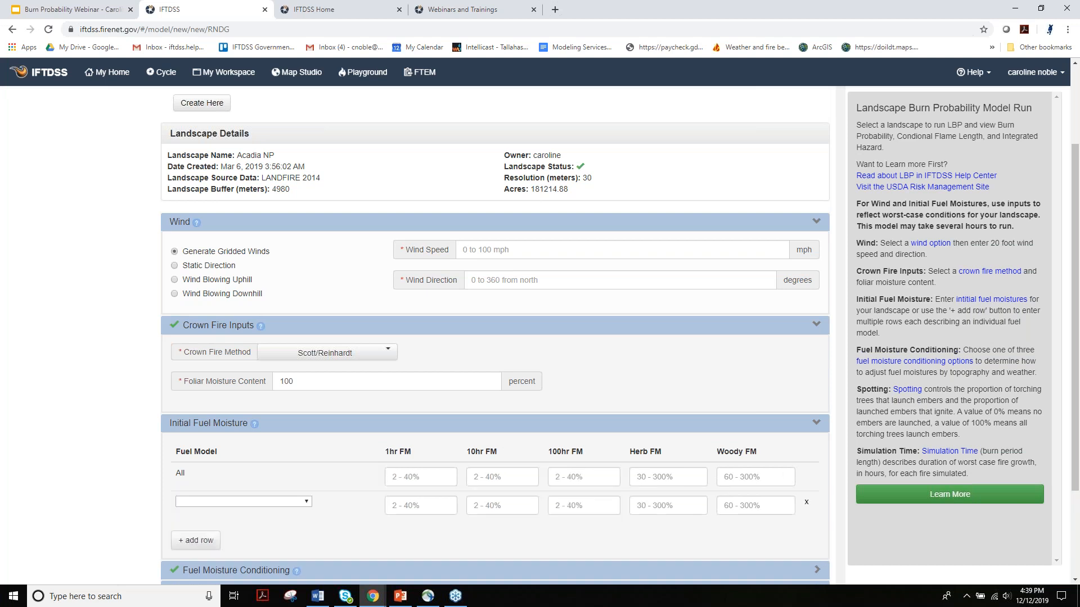
pyautogui.click(307, 505)
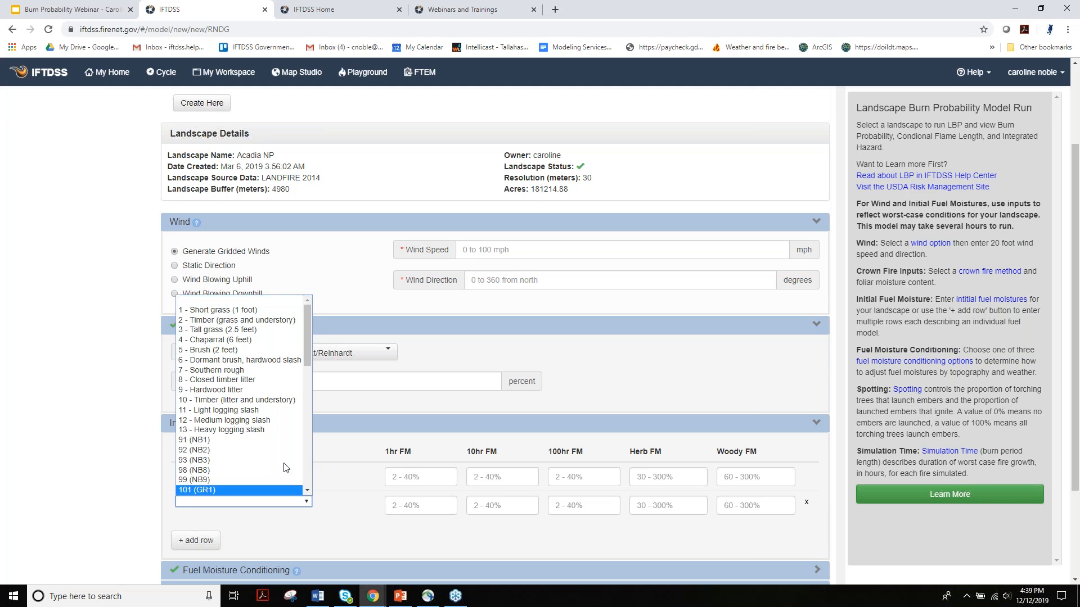
pyautogui.click(131, 513)
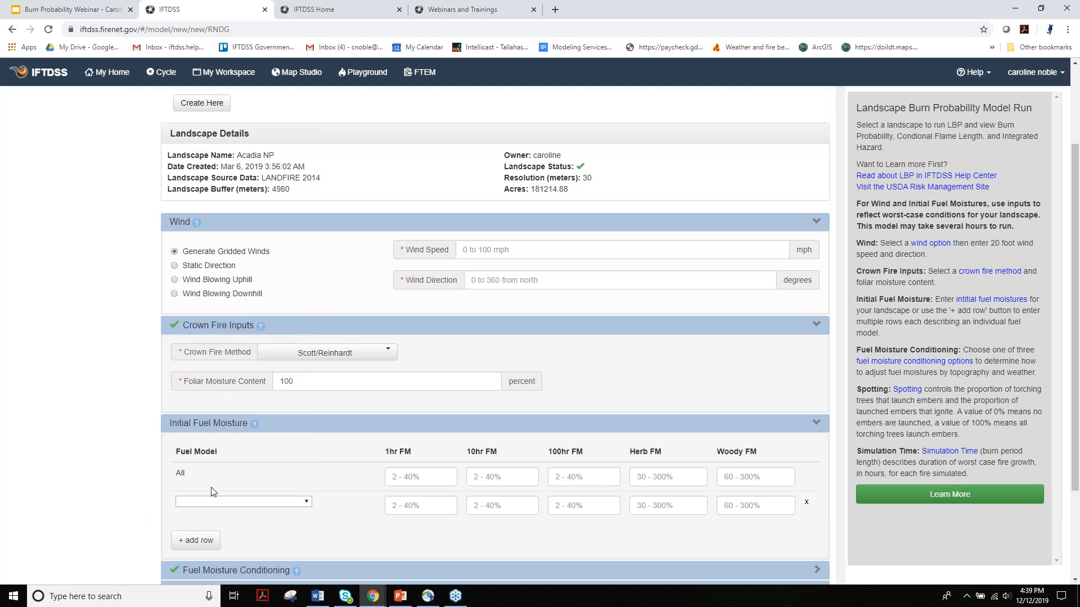
pyautogui.click(815, 424)
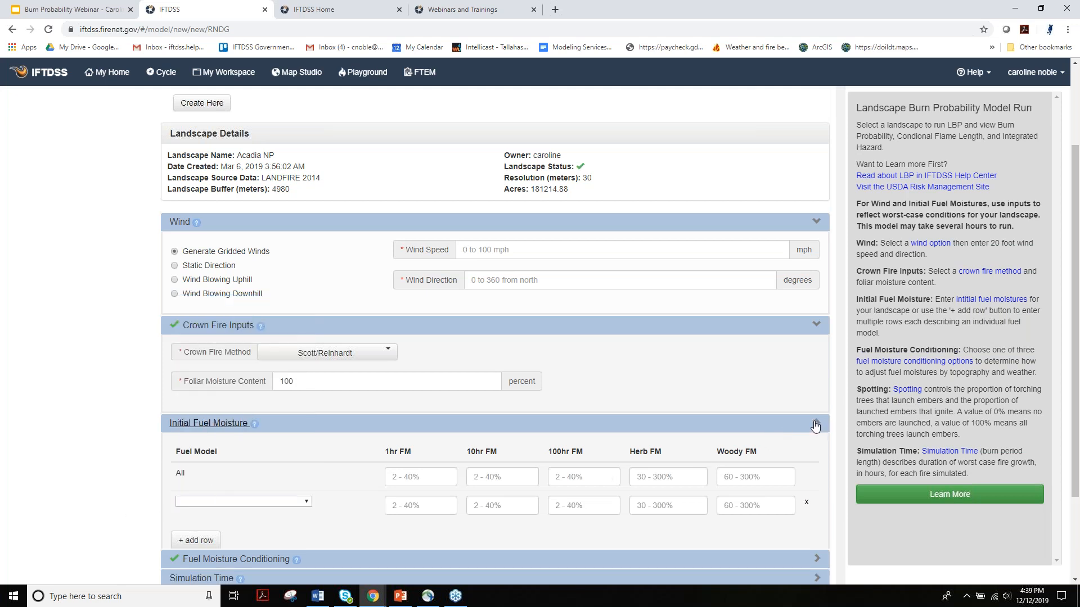
# Try fuel moisture conditioning with a classified weather stream for this landscape, and switch back to Do Not Condition.
pyautogui.click(232, 445)
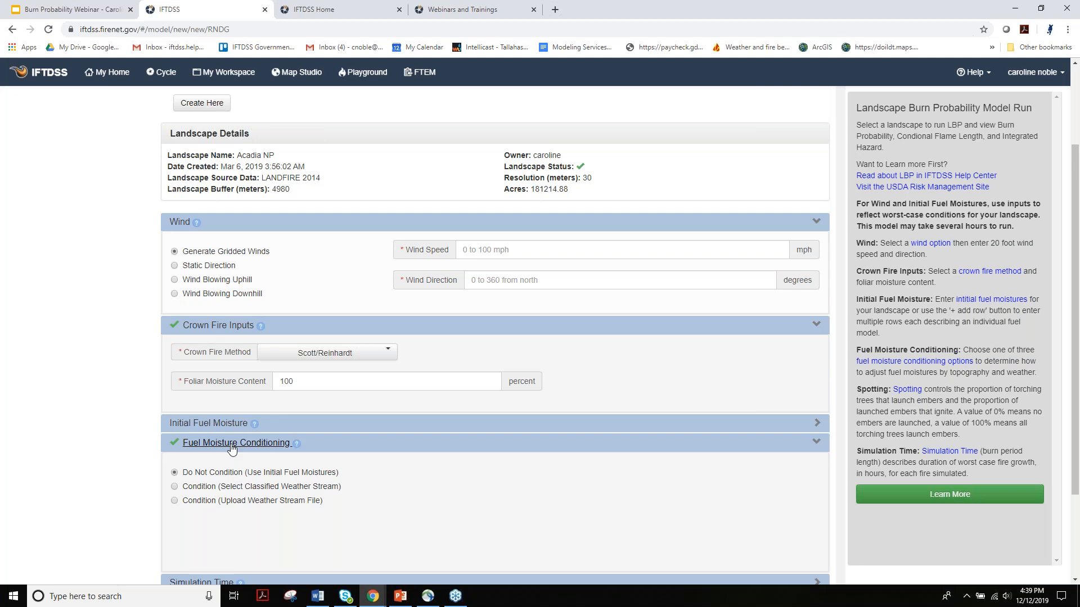
pyautogui.click(174, 487)
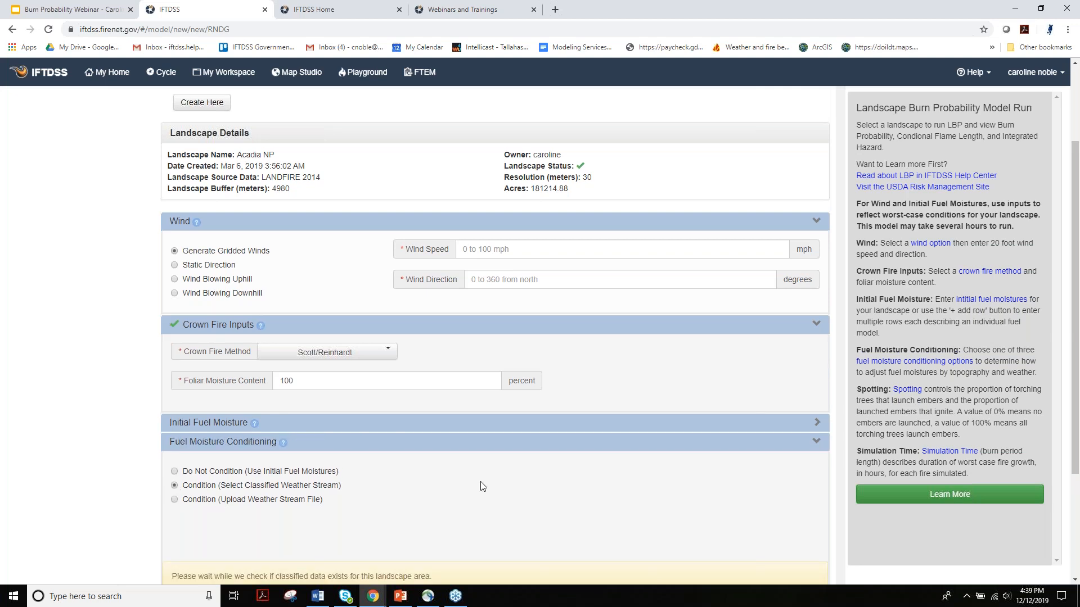
pyautogui.scroll(-2, 433, 472)
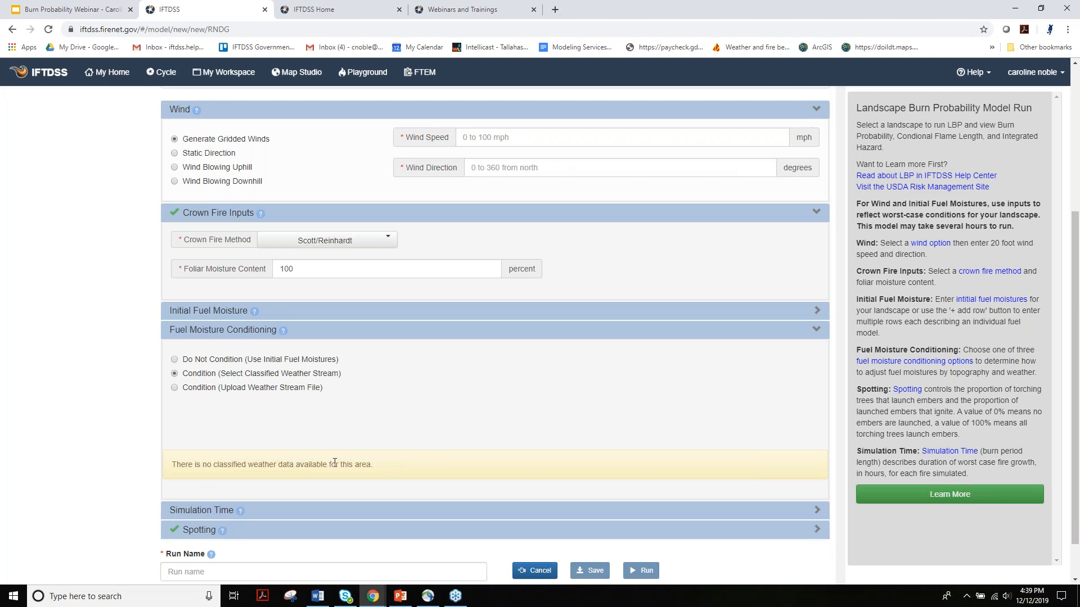
pyautogui.scroll(3, 394, 430)
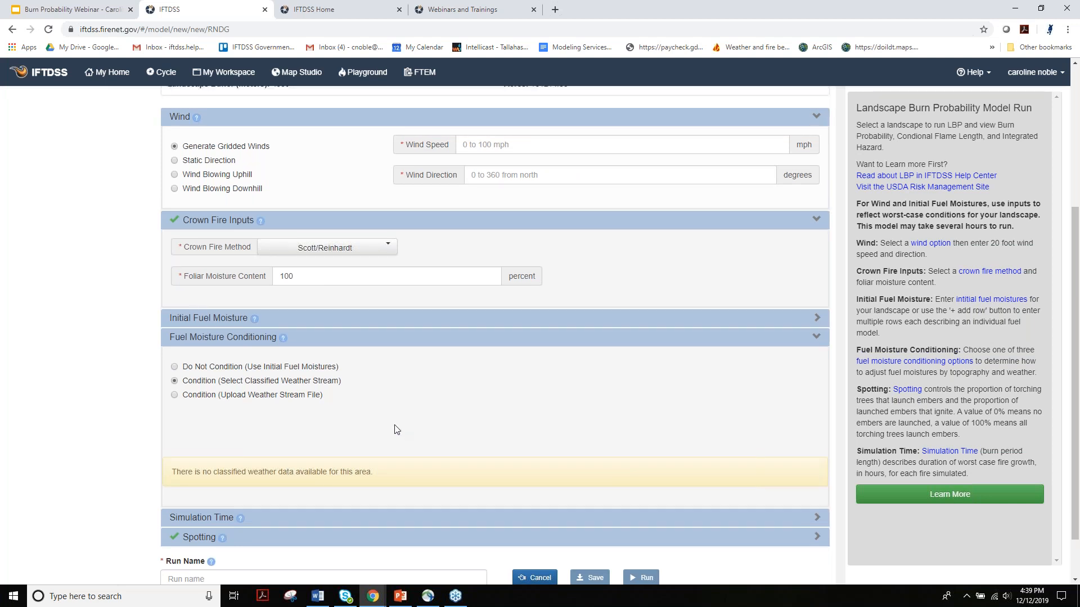
pyautogui.scroll(-2, 395, 430)
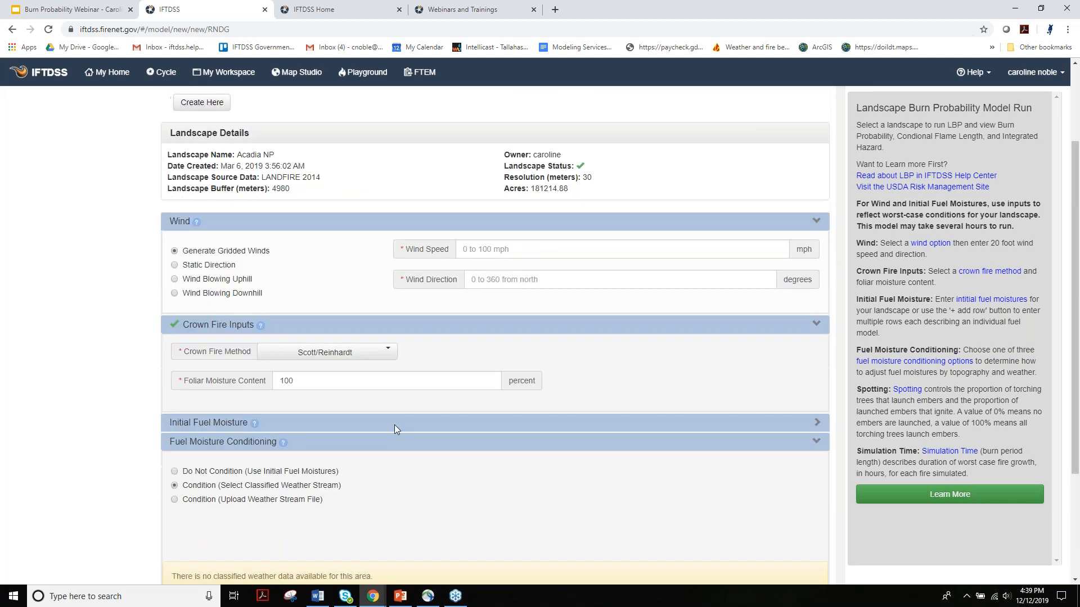
pyautogui.scroll(-1, 395, 430)
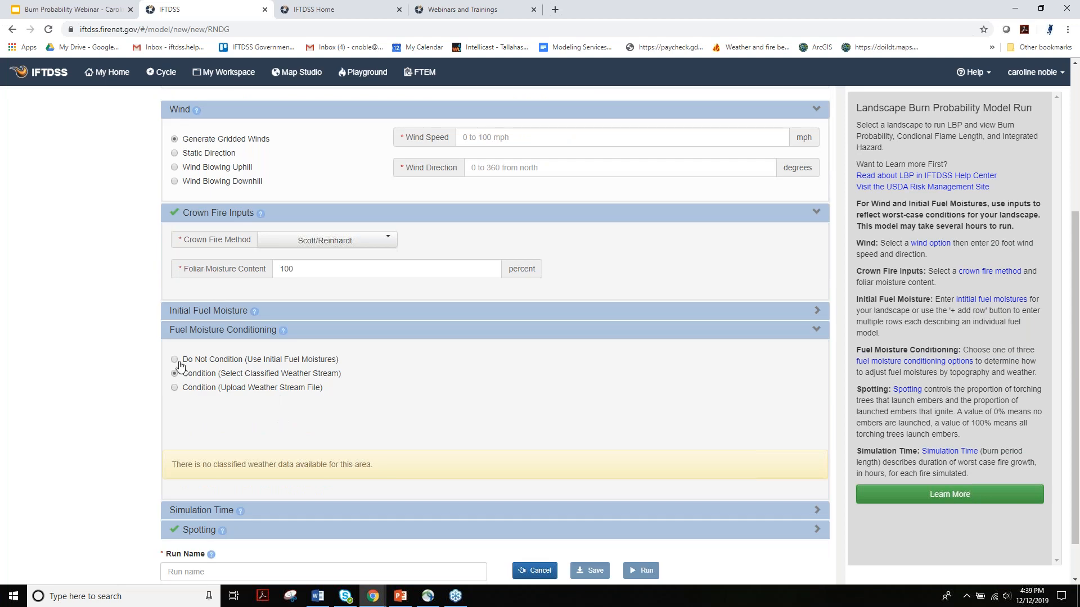
pyautogui.click(175, 360)
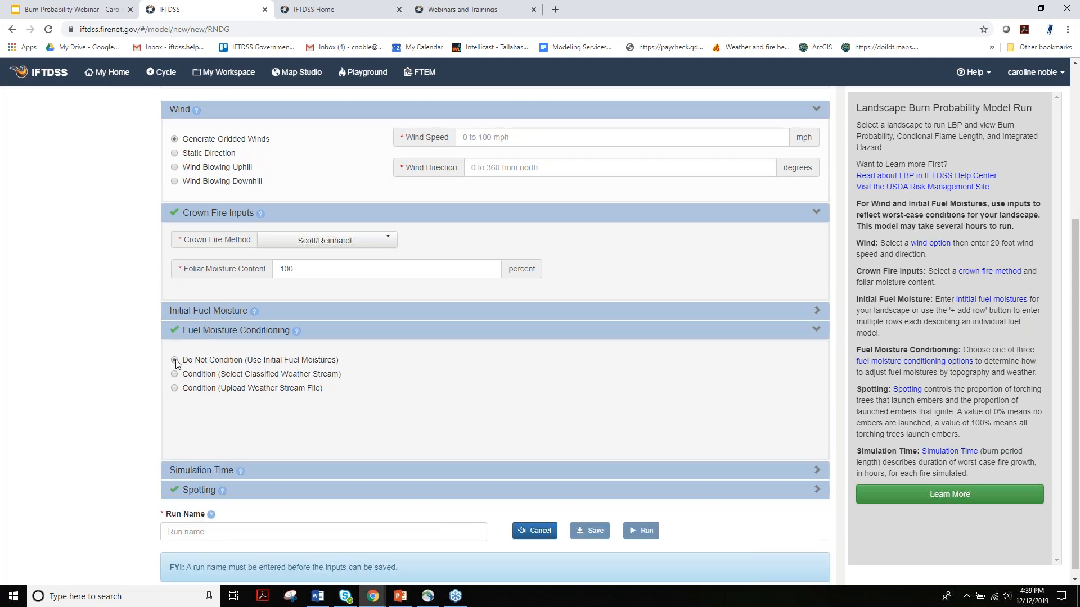
# Expand the Simulation Time and Spotting sections and view the burn period lengths and the spotting probability input.
pyautogui.click(201, 462)
pyautogui.click(300, 489)
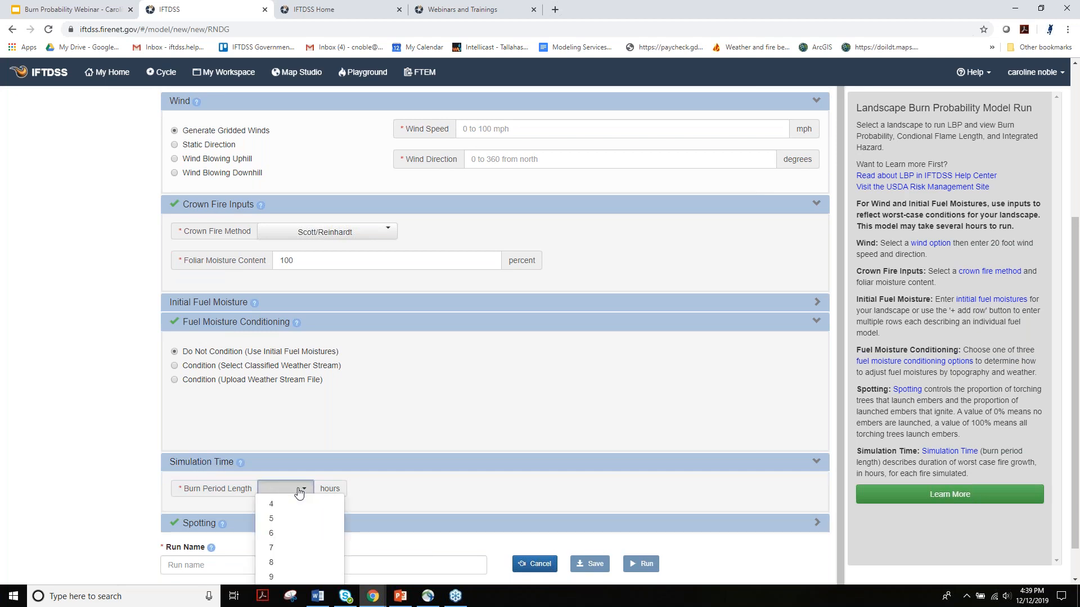
pyautogui.click(298, 493)
pyautogui.scroll(-1, 302, 484)
pyautogui.click(204, 487)
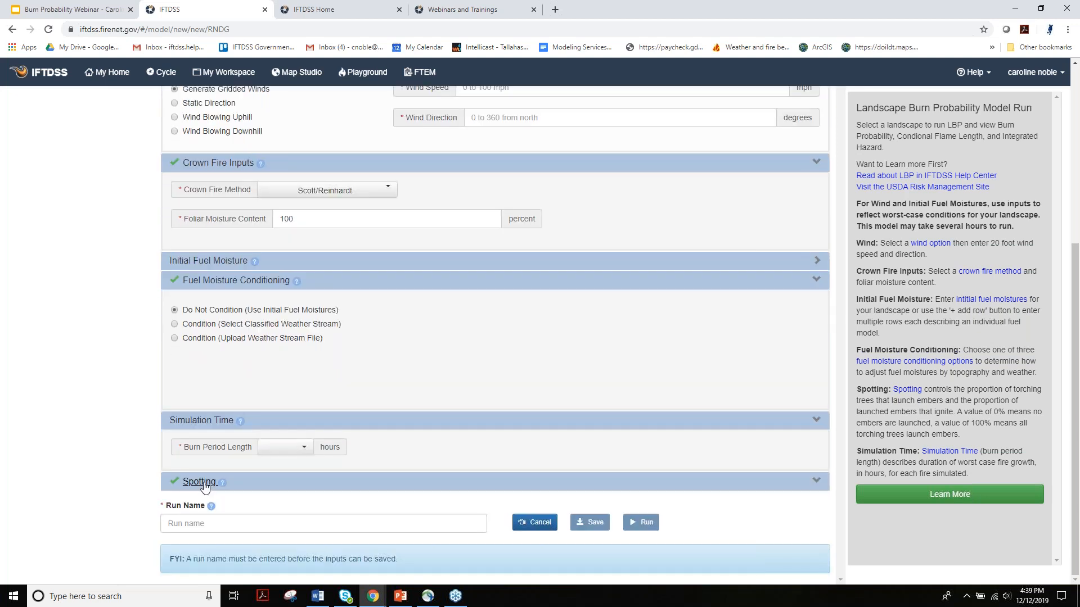
pyautogui.scroll(-1, 363, 448)
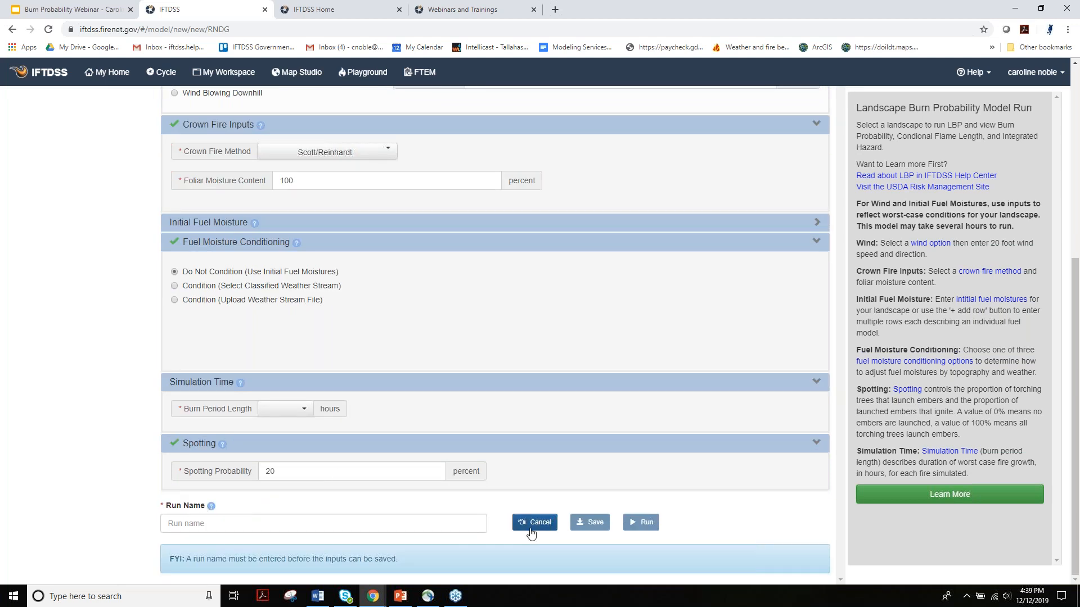
pyautogui.scroll(6, 405, 451)
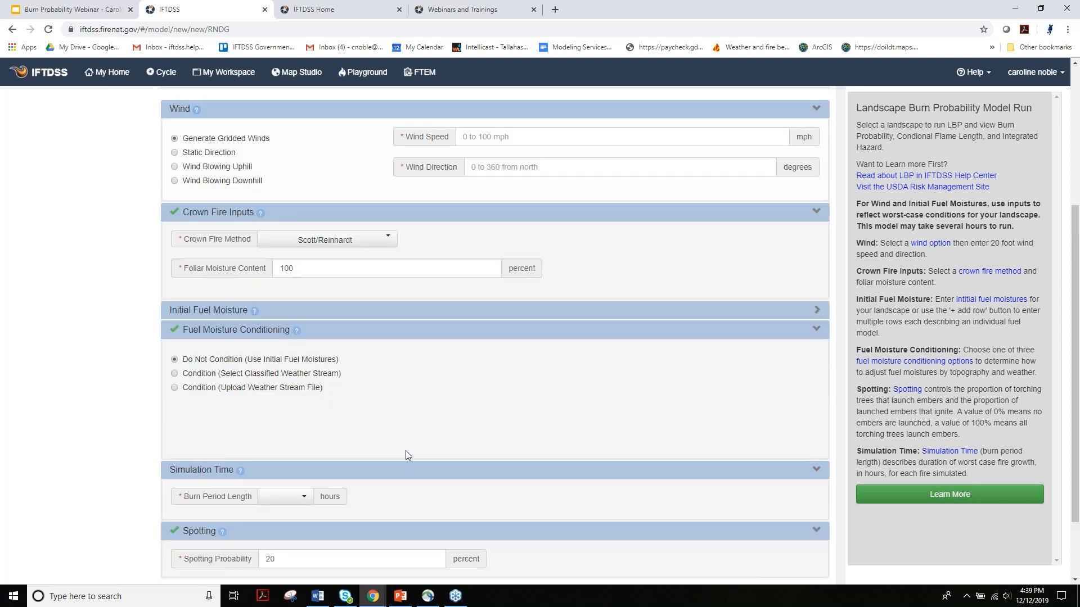
# Copy the Test2 with conditioning run from the modeling Playground and submit the copy as a new run named test3.
pyautogui.click(360, 76)
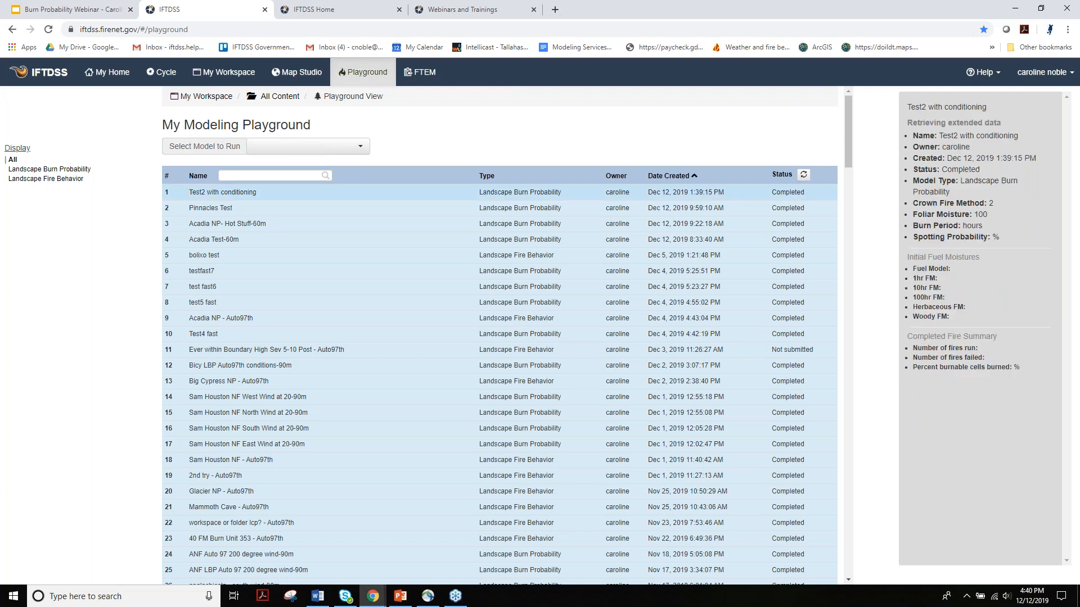
pyautogui.click(233, 193)
pyautogui.click(198, 209)
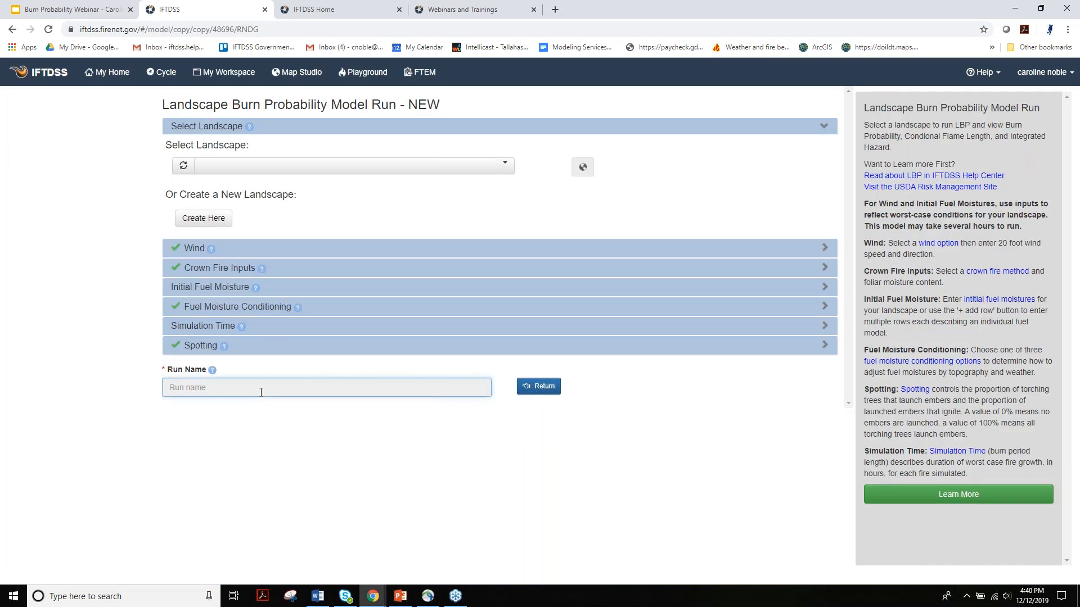
pyautogui.write('test3')
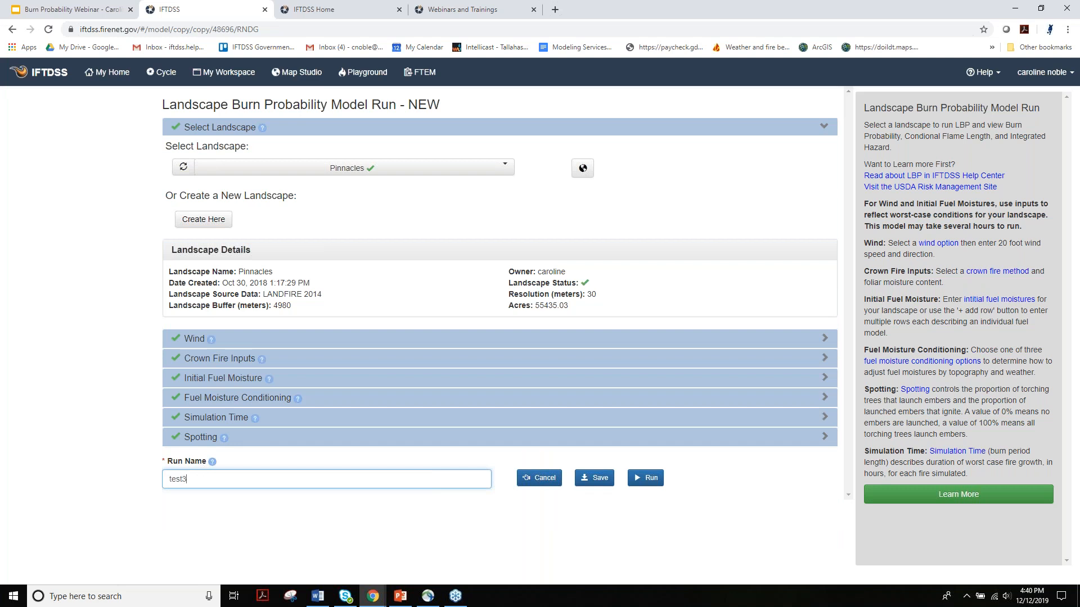
pyautogui.click(645, 478)
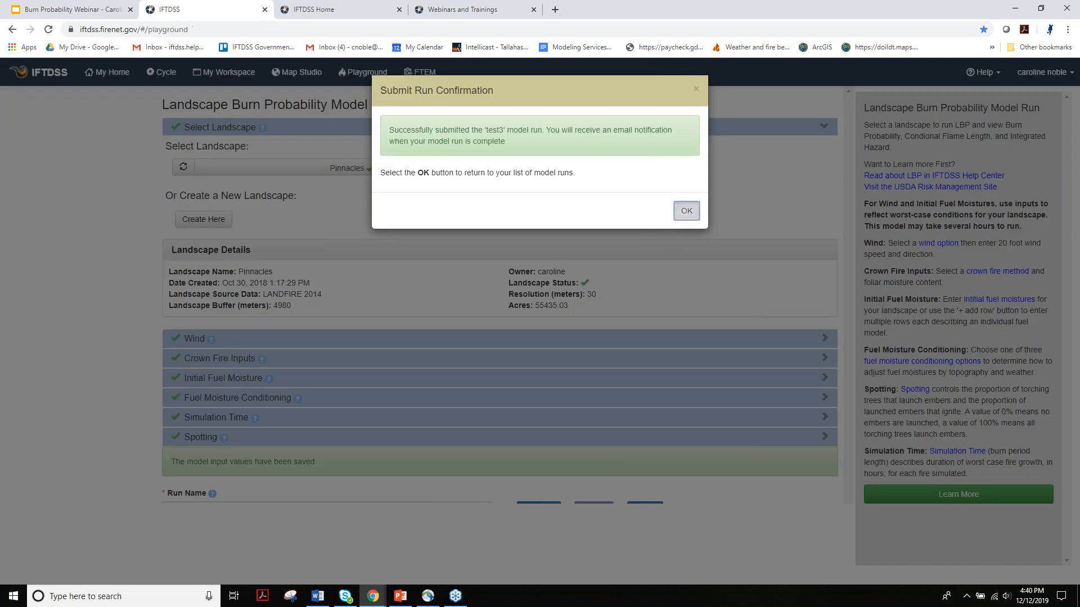
pyautogui.click(684, 210)
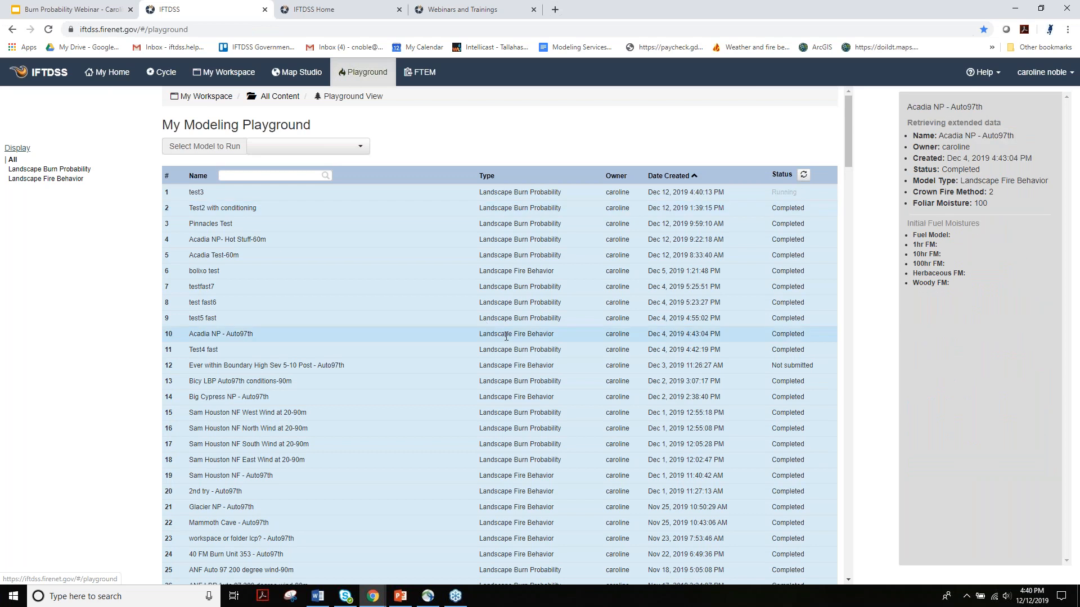
# Check the test3 run's details and available actions, and review the model inputs of the Test2 with conditioning run.
pyautogui.moveTo(267, 198)
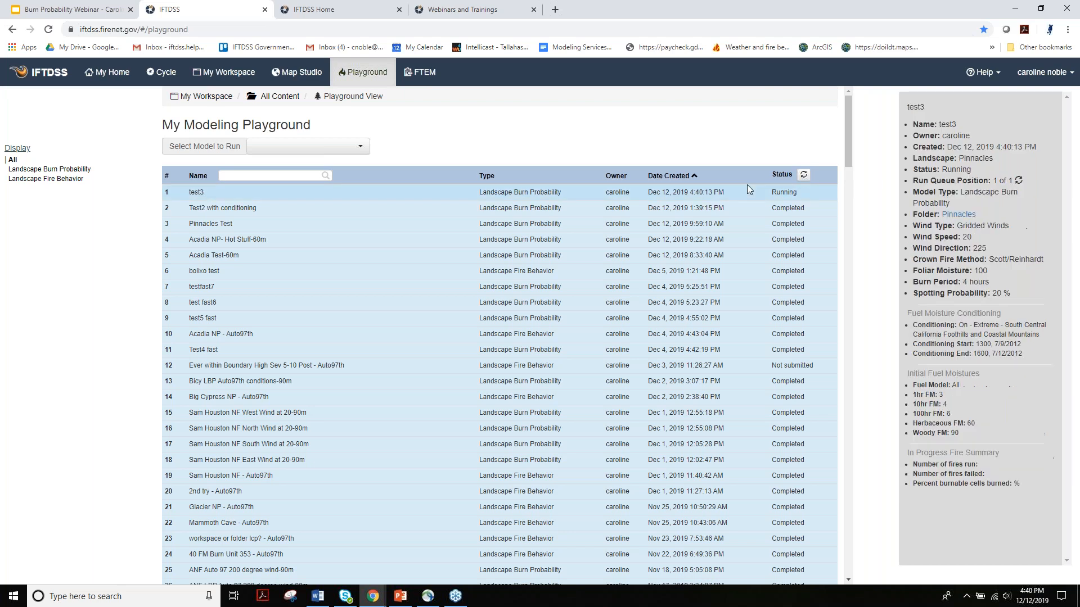
pyautogui.click(590, 189)
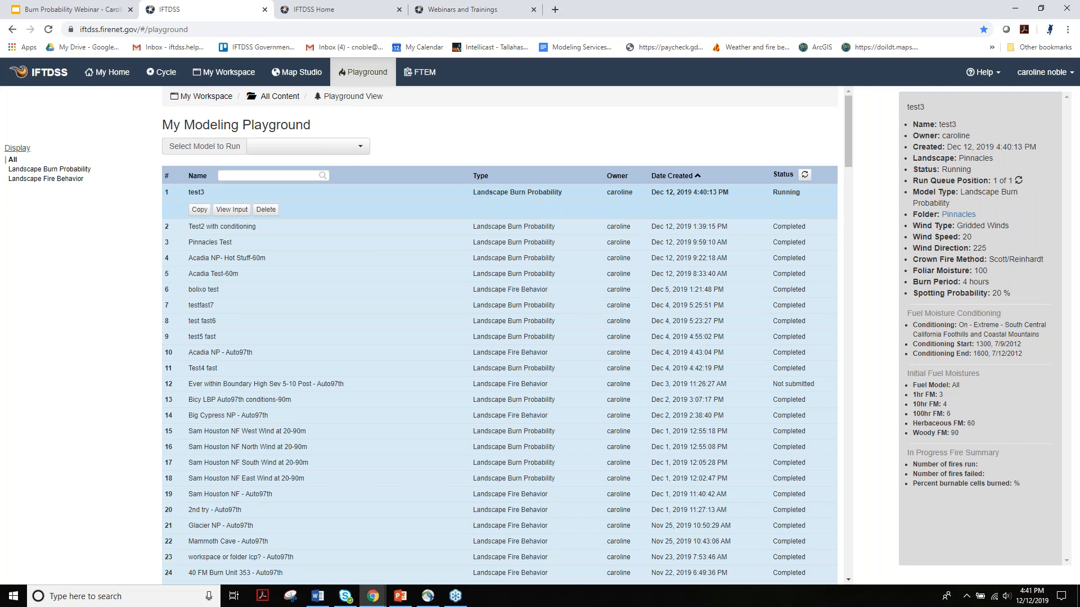
pyautogui.click(217, 225)
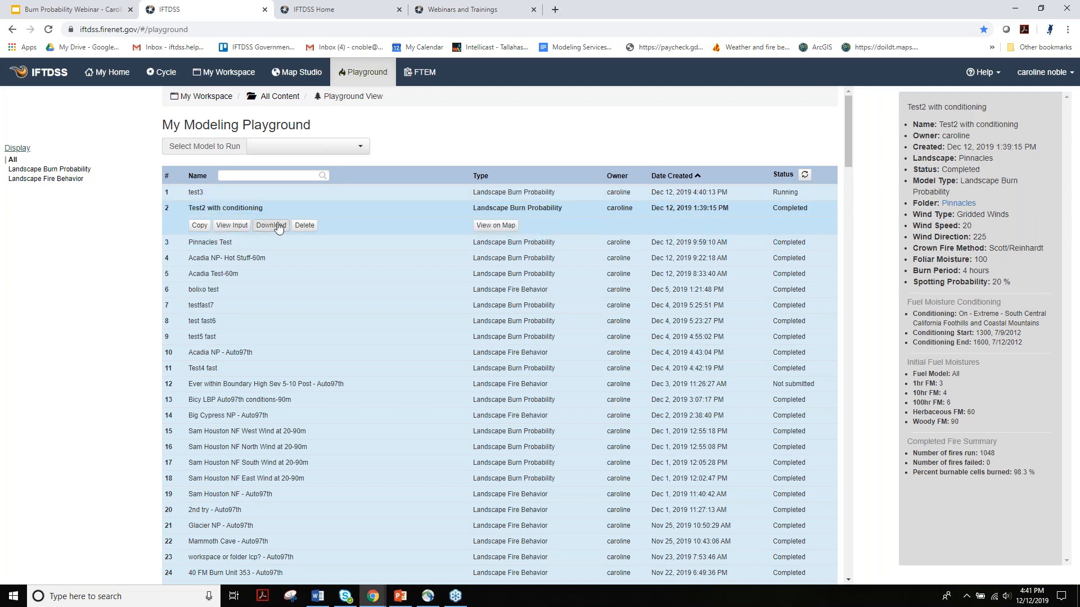
pyautogui.click(230, 230)
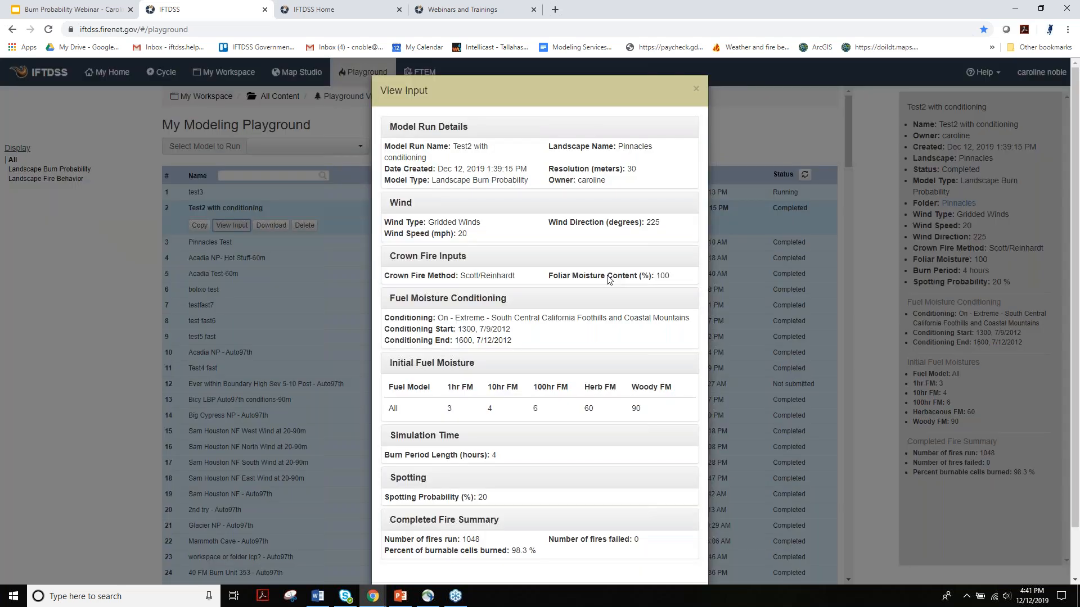
pyautogui.scroll(-2, 651, 410)
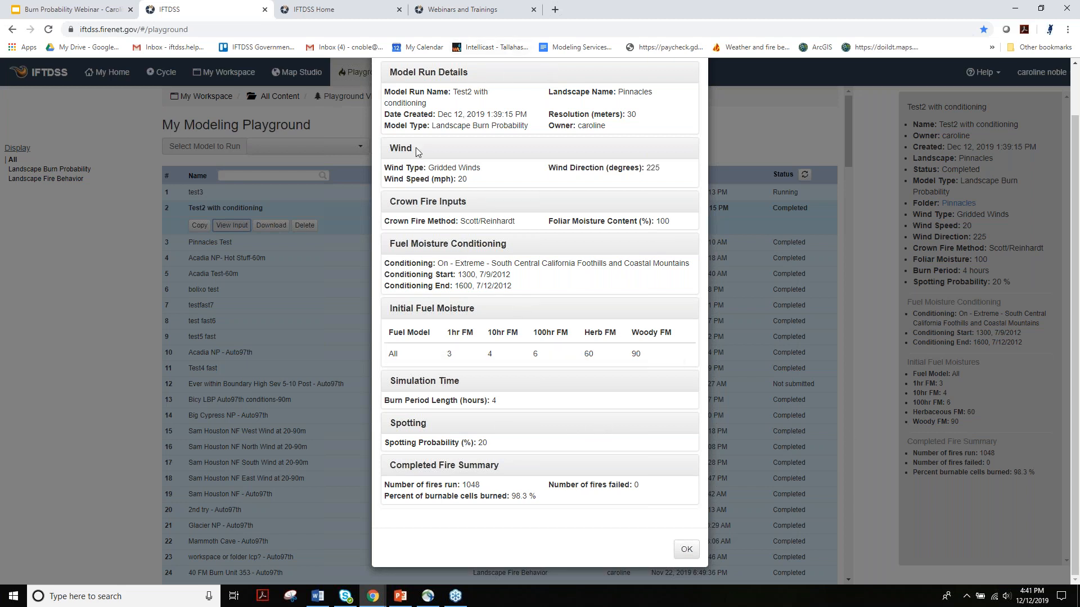
pyautogui.click(687, 550)
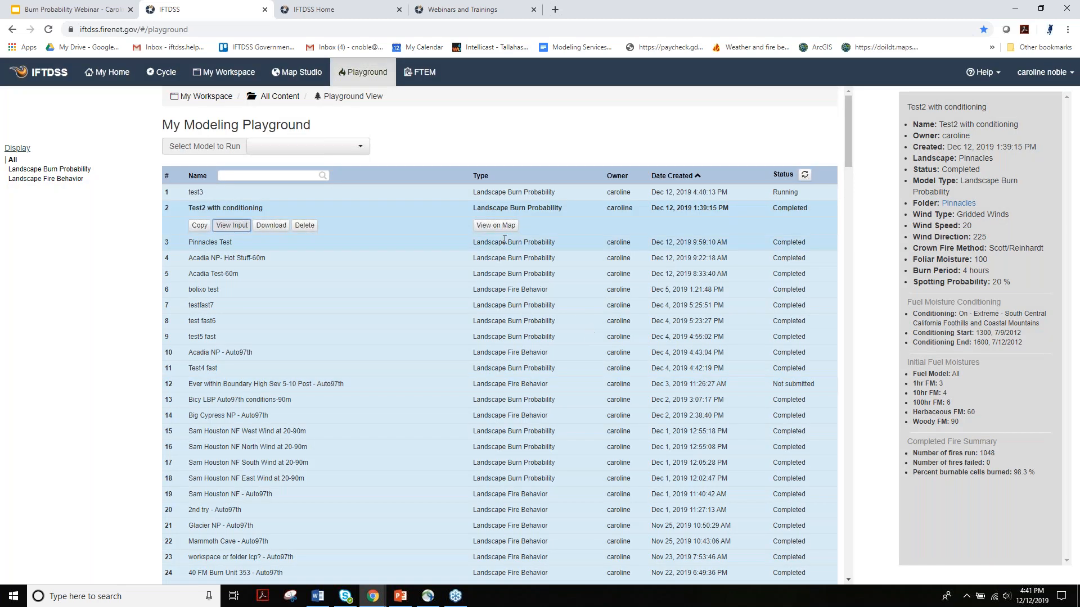
# Display the Test2 with conditioning outputs on the map and move the layer list clear of the zoom controls.
pyautogui.click(496, 226)
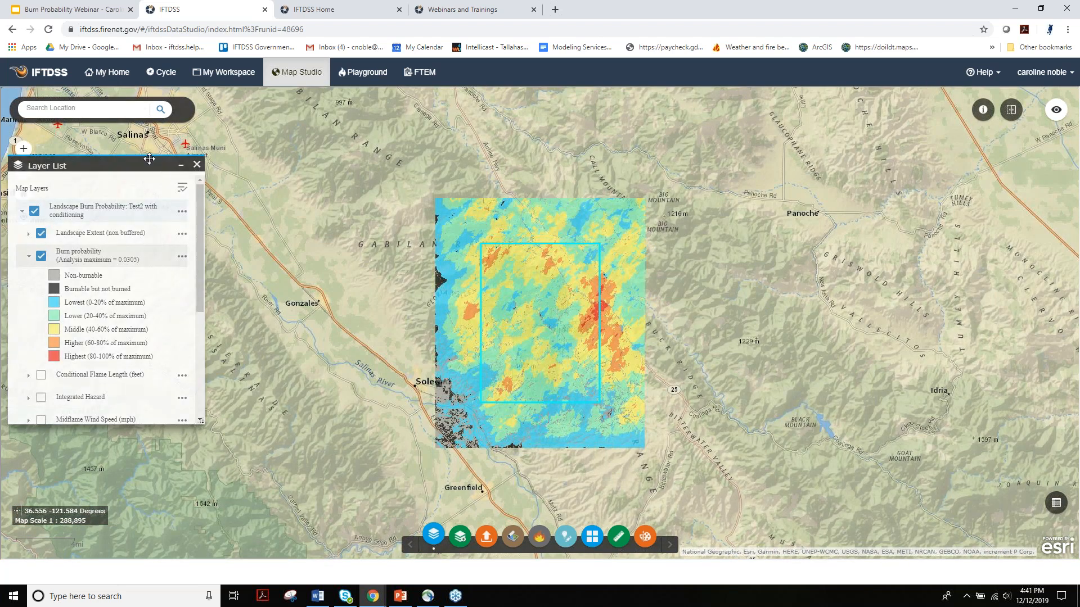
pyautogui.moveTo(134, 163); pyautogui.dragTo(180, 134)
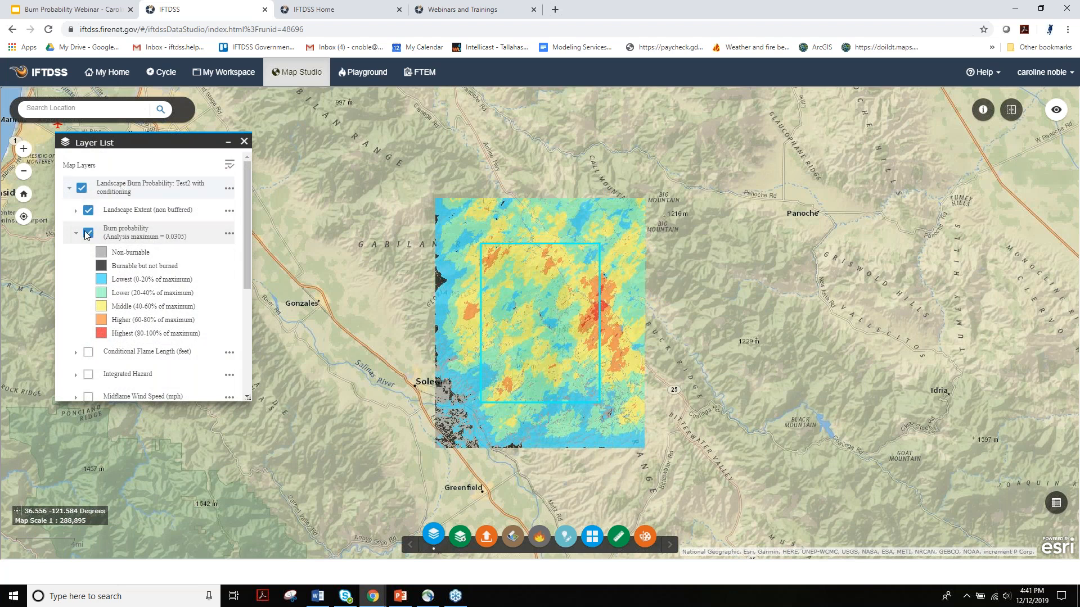
pyautogui.moveTo(245, 259); pyautogui.dragTo(247, 316)
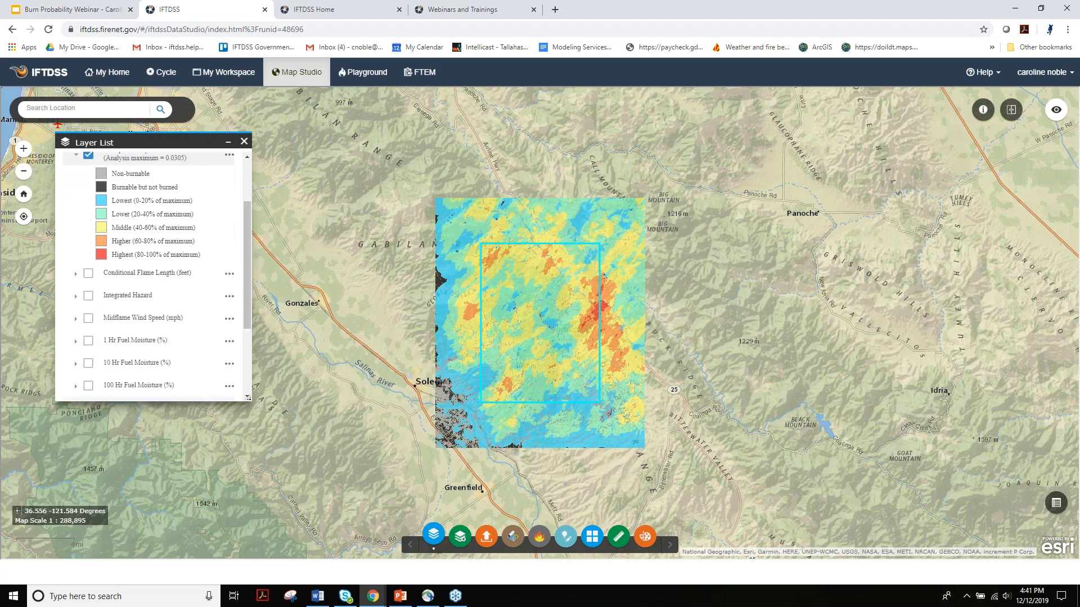
# Turn on the Conditional Flame Length layer and turn off the Burn probability layer.
pyautogui.click(88, 274)
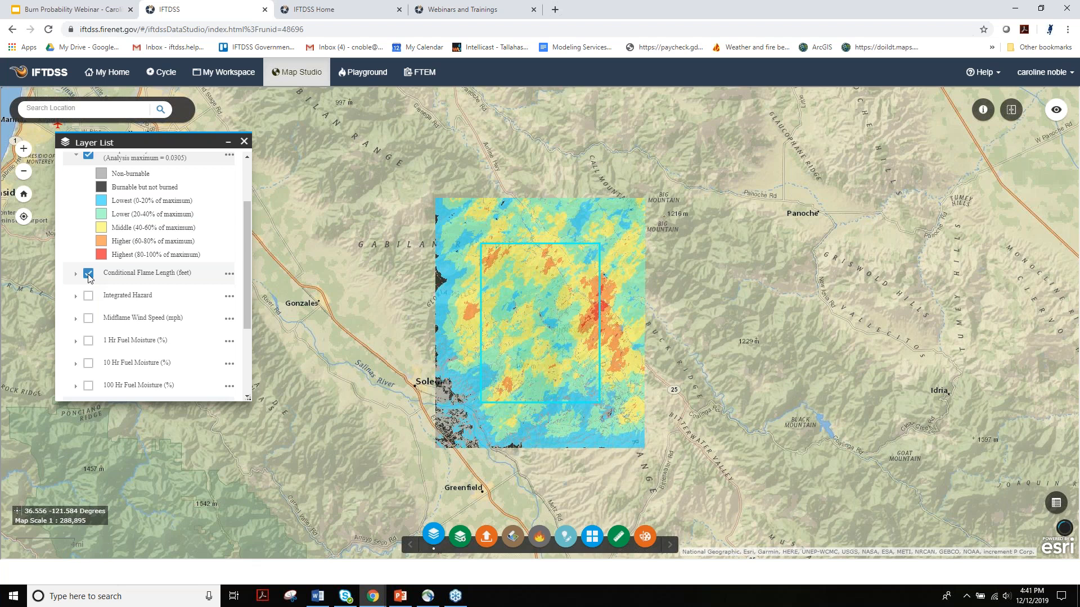
pyautogui.scroll(1, 84, 208)
pyautogui.scroll(2, 83, 208)
pyautogui.click(88, 210)
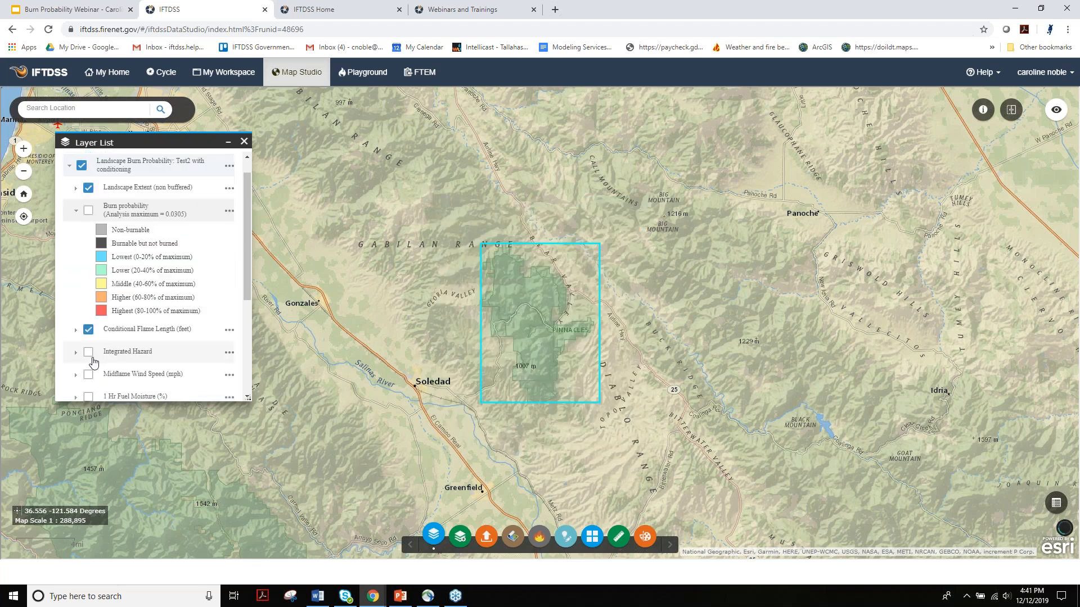
# Show the Integrated Hazard layer in place of Conditional Flame Length and display its Integrated Hazard Matrix.
pyautogui.click(88, 352)
pyautogui.click(88, 330)
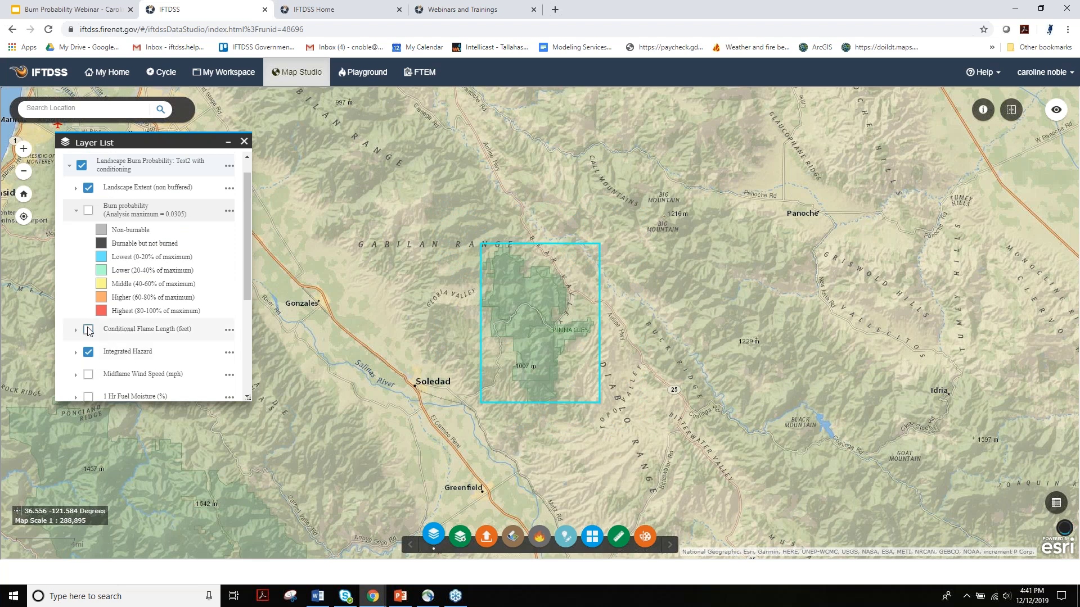
pyautogui.click(229, 352)
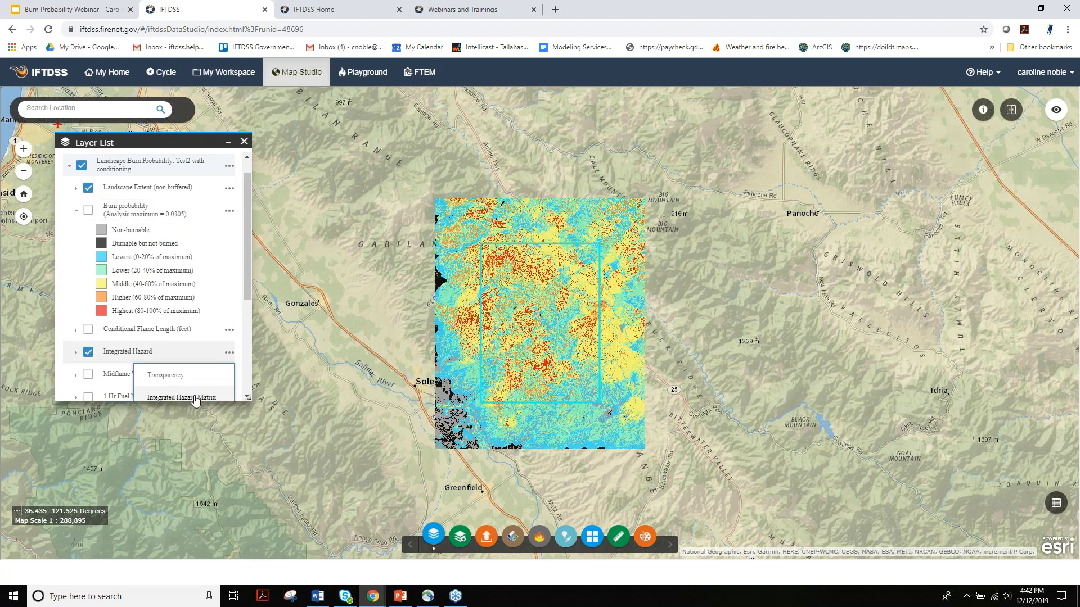
pyautogui.click(181, 398)
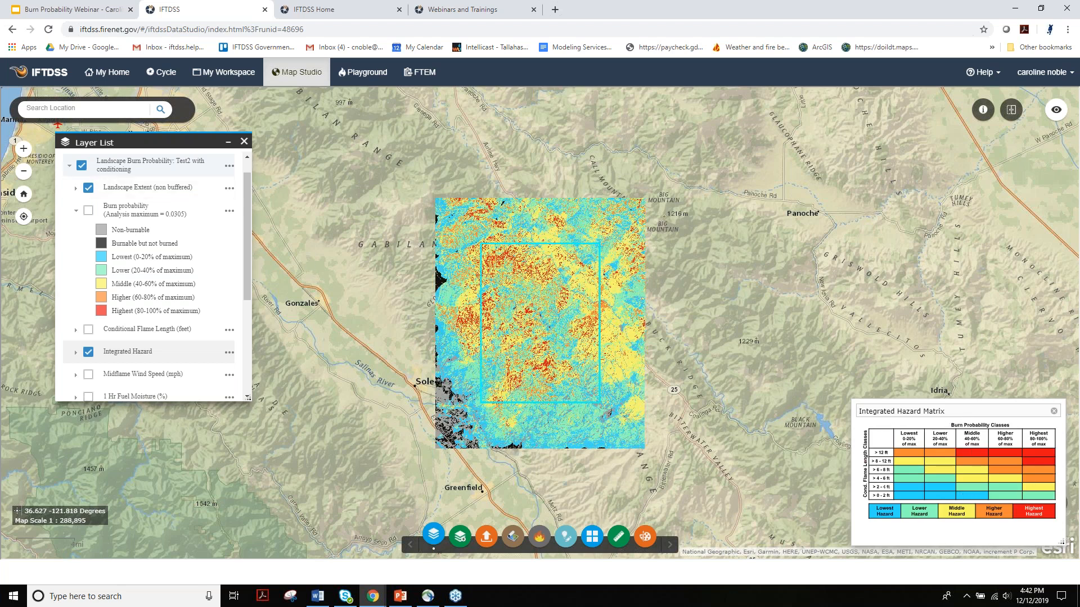
# Mask the Test2 with conditioning layer group by the Pinnacles area of interest.
pyautogui.click(228, 168)
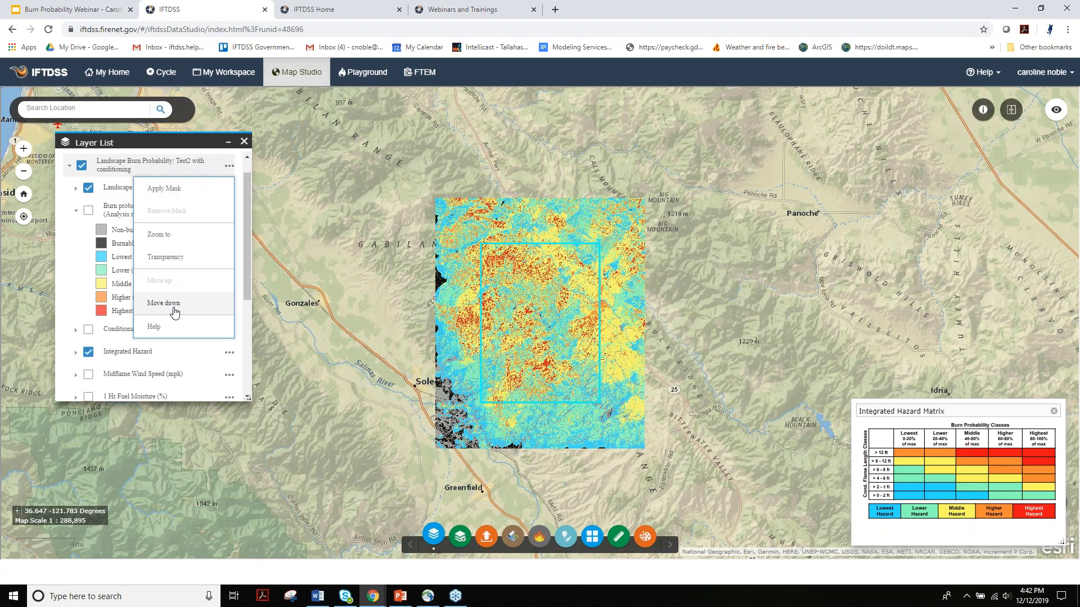
pyautogui.click(159, 191)
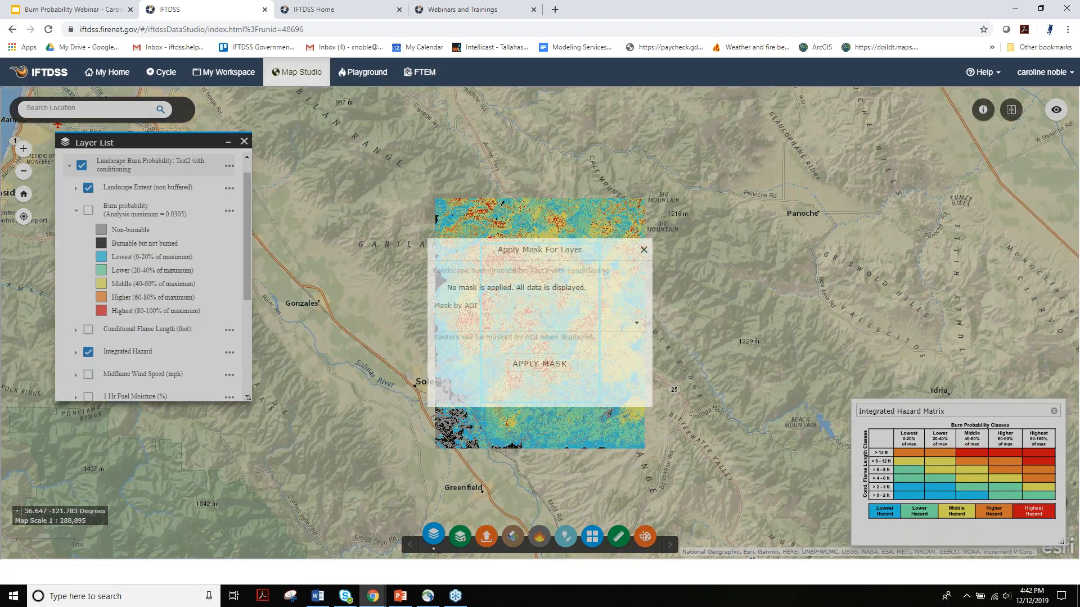
pyautogui.click(637, 325)
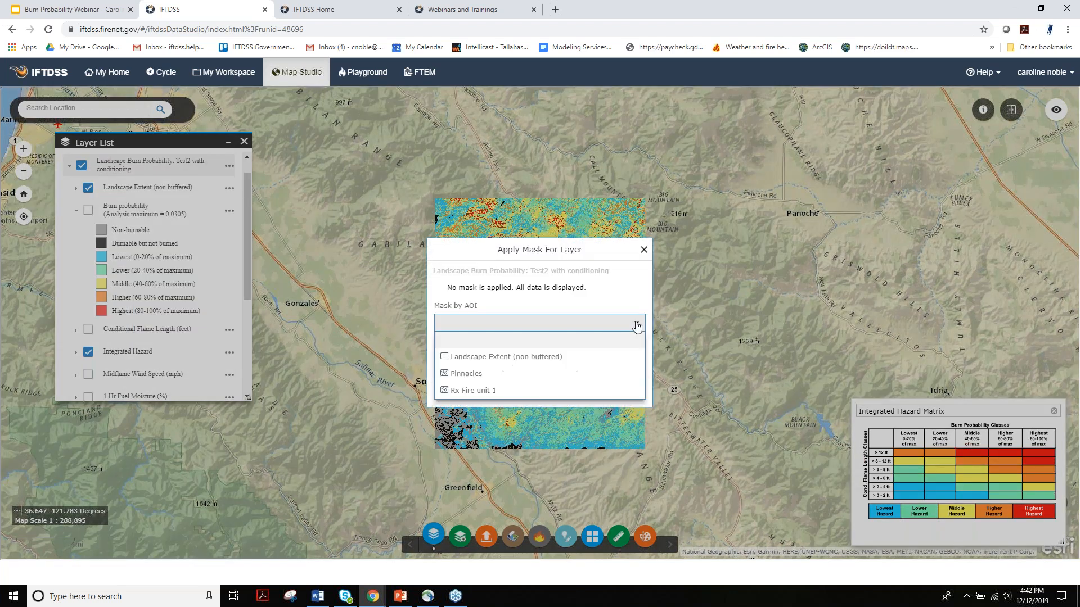
pyautogui.click(473, 374)
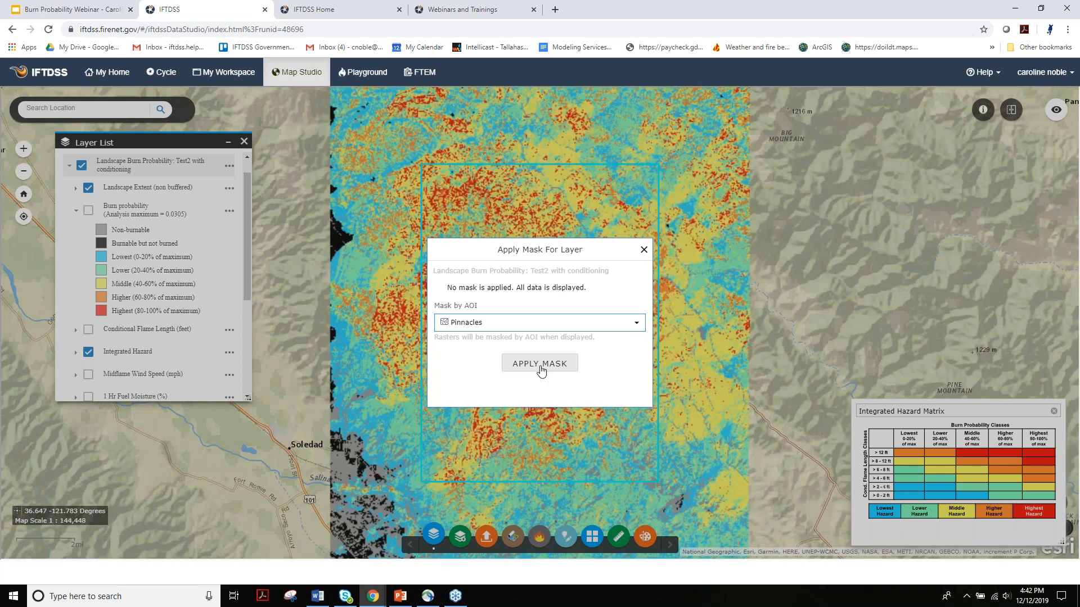
pyautogui.click(539, 364)
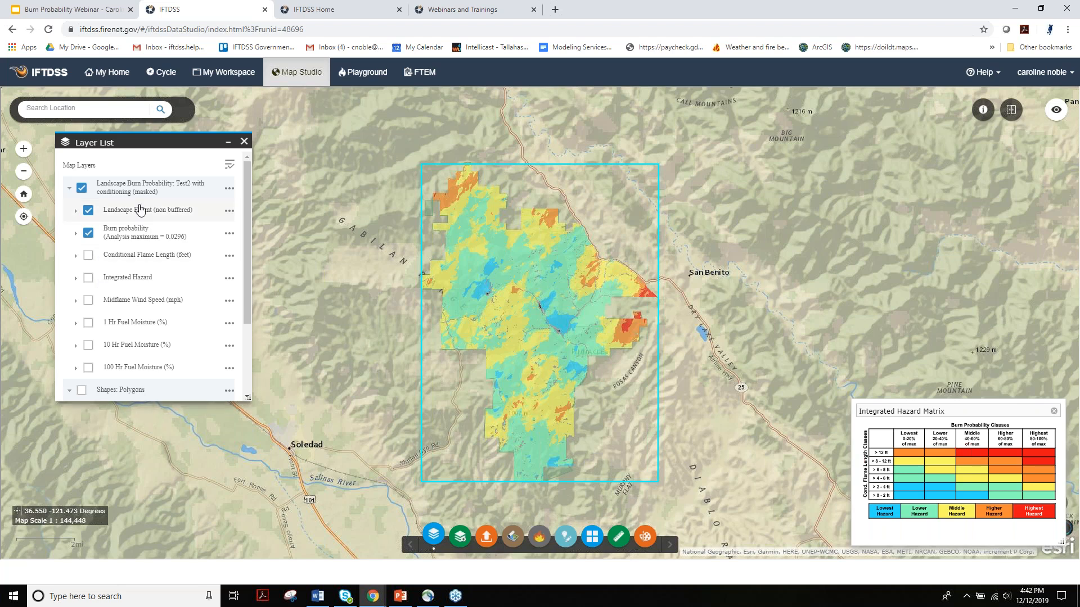
# In the workspace's Pinnacles folder, filter to Landscape Burn Probability model outputs and select Test2 with conditioning.
pyautogui.click(227, 74)
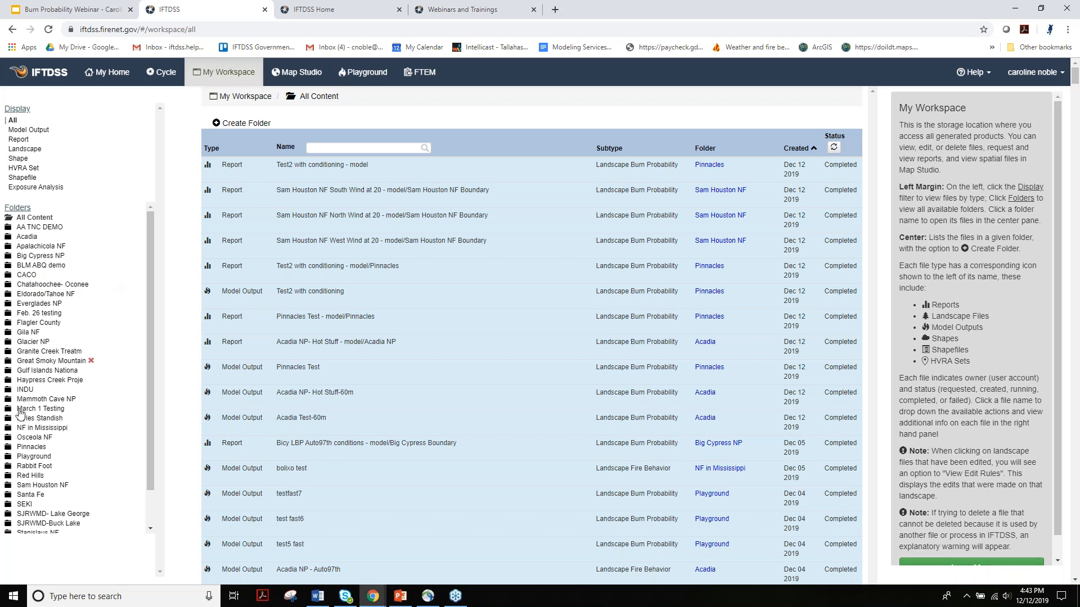
pyautogui.click(29, 447)
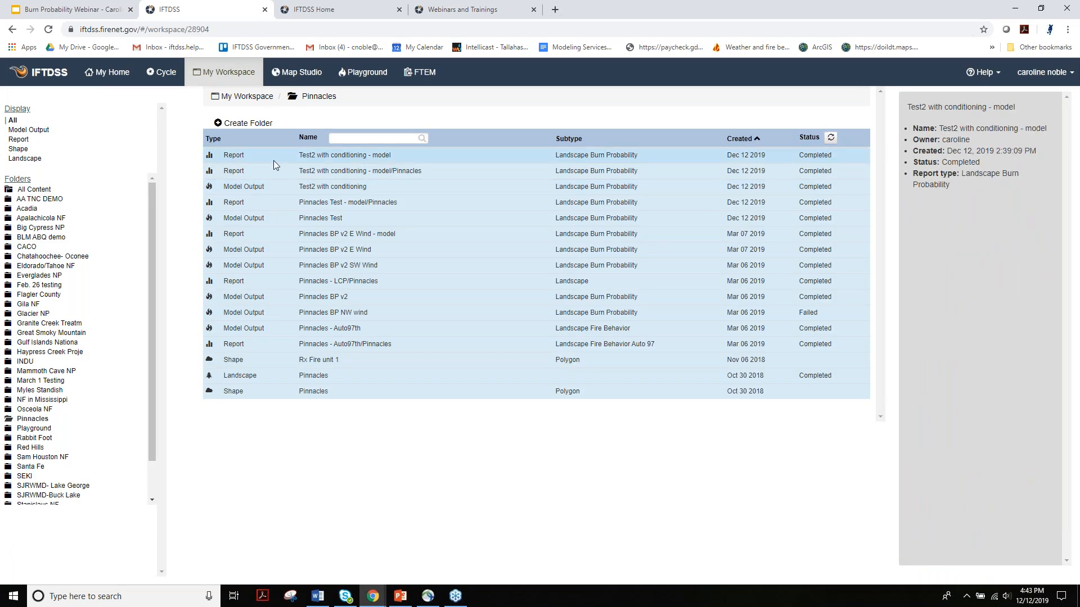
pyautogui.click(22, 132)
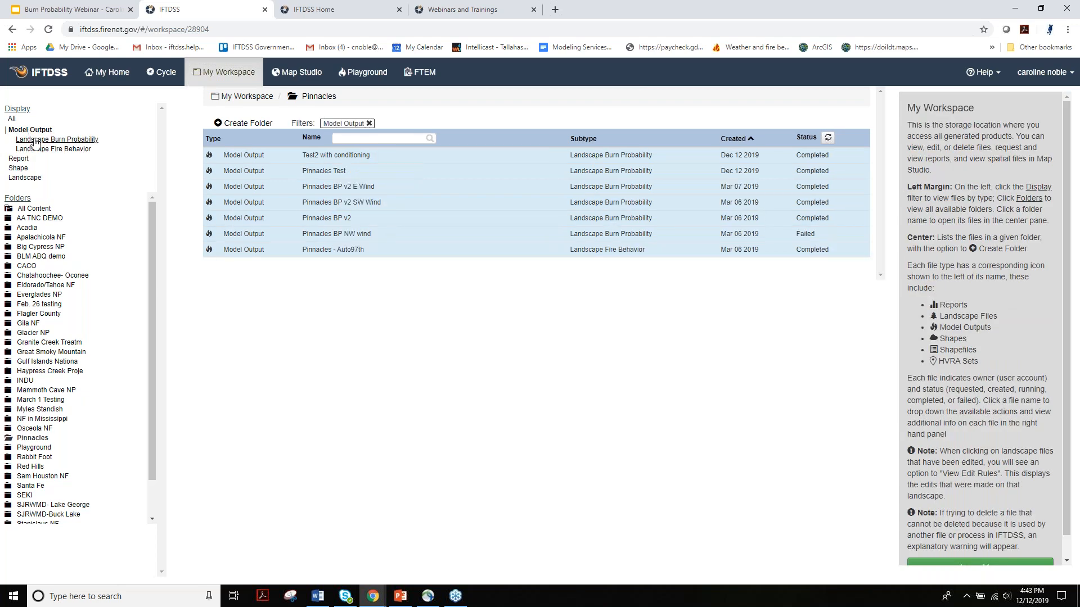
pyautogui.click(35, 141)
pyautogui.click(215, 156)
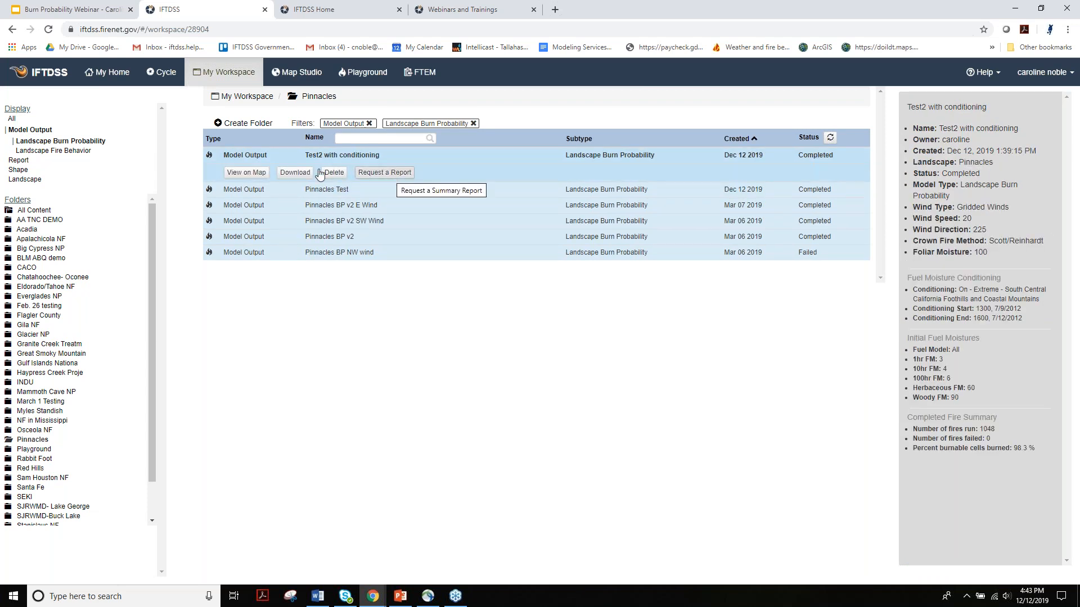
# Request a summary report for the selected run without an area of interest, and open the Landscape Burn Probability Report.
pyautogui.click(378, 174)
pyautogui.click(573, 146)
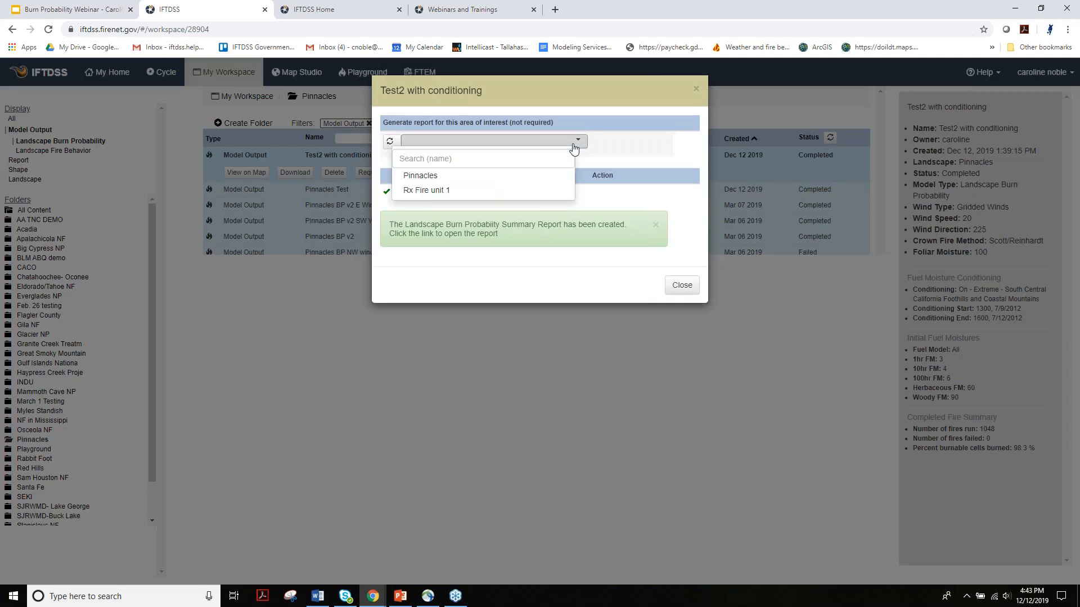
pyautogui.click(631, 138)
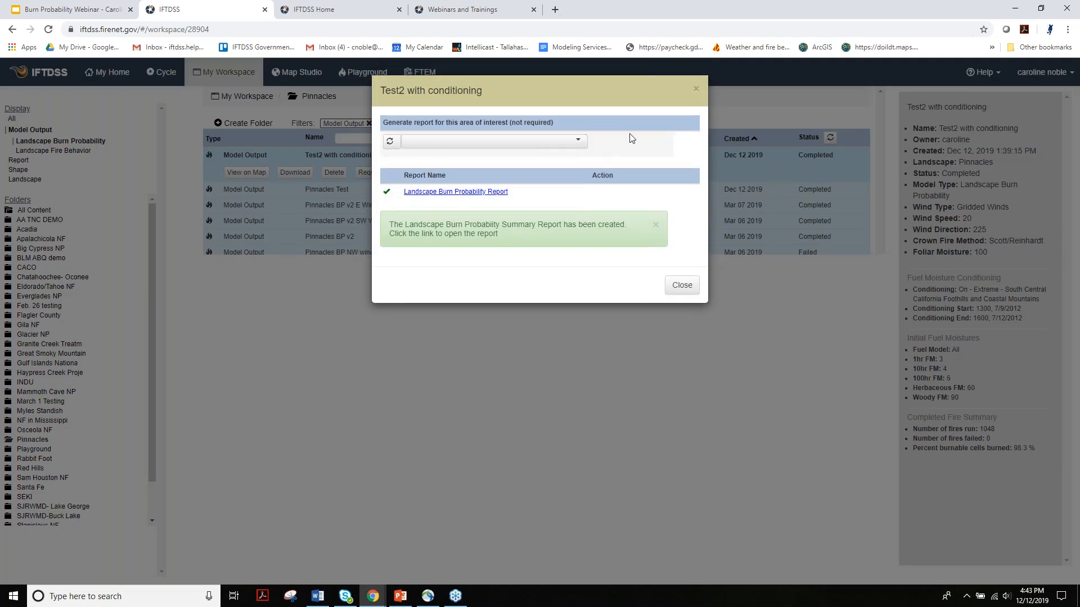
pyautogui.click(447, 193)
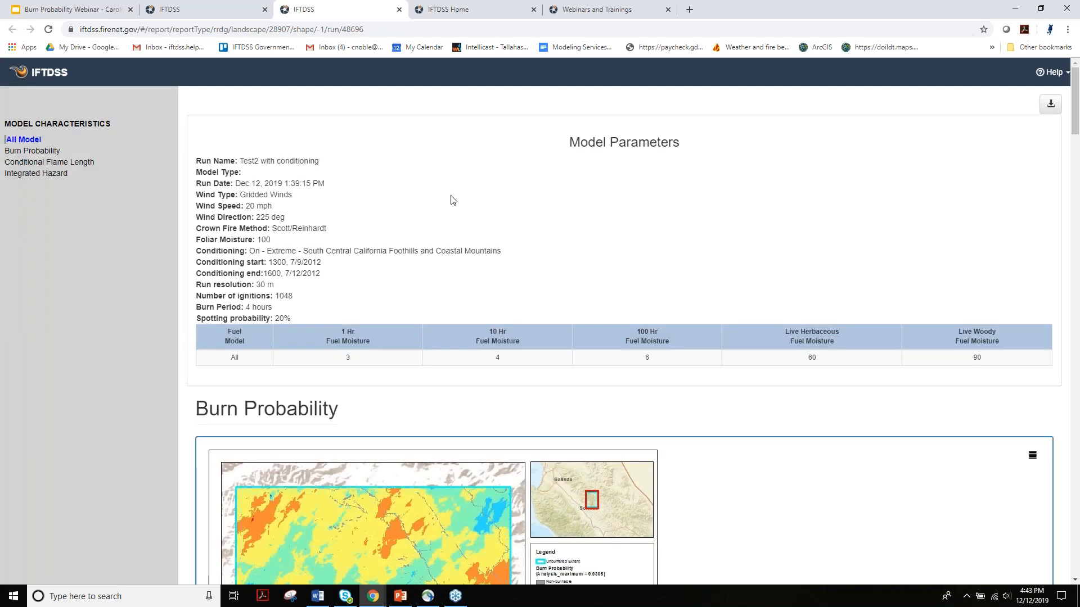
# Examine the report's model parameters, Burn Probability map and chart, Conditional Flame Length section, and Integrated Hazard map and matrix.
pyautogui.scroll(-2, 474, 229)
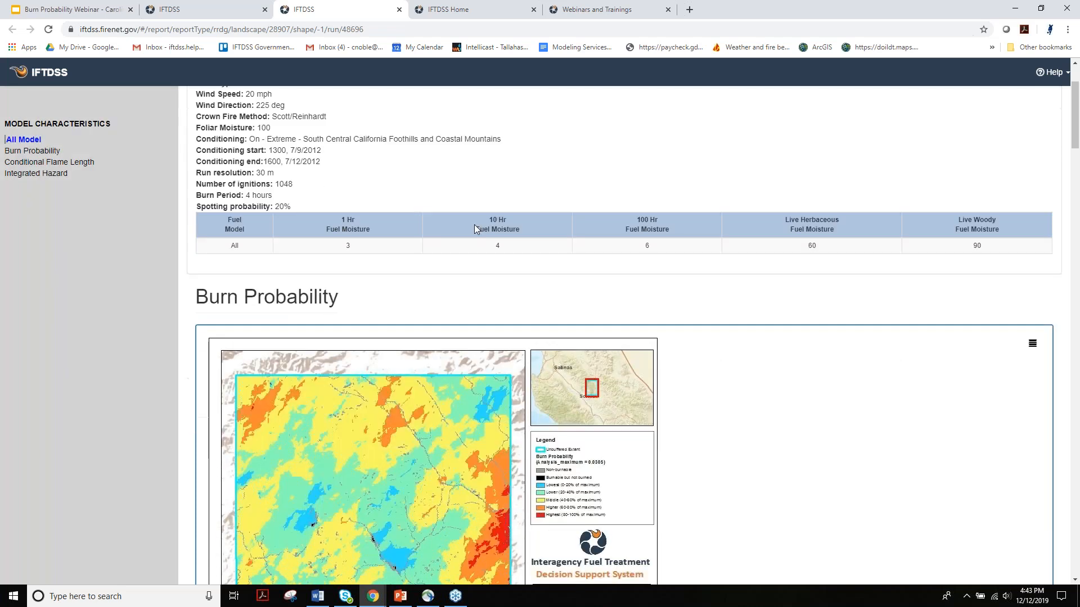
pyautogui.scroll(2, 423, 350)
pyautogui.scroll(-3, 423, 351)
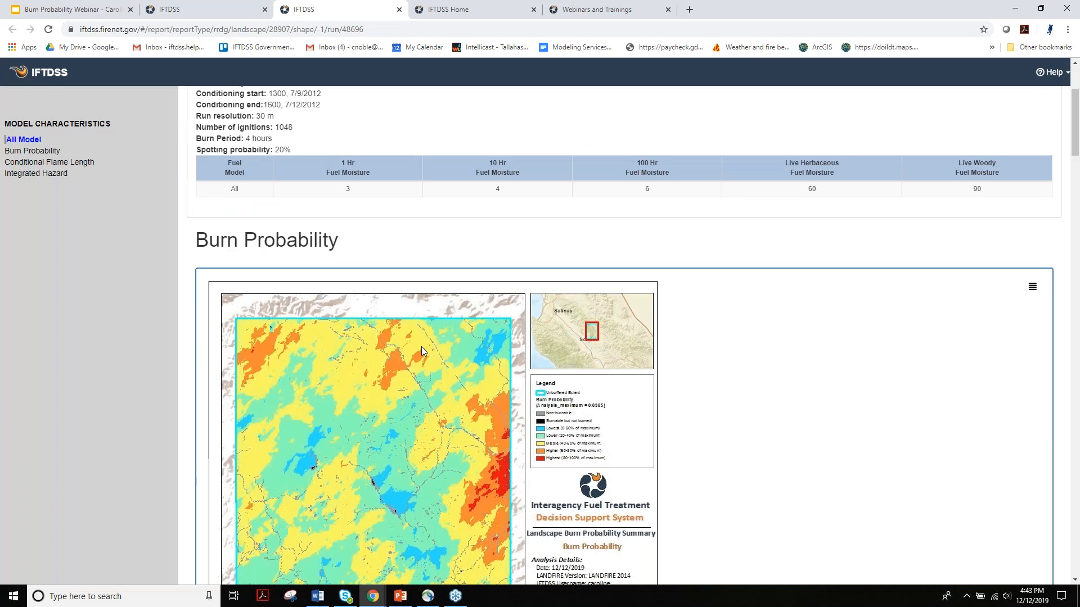
pyautogui.scroll(-10, 423, 351)
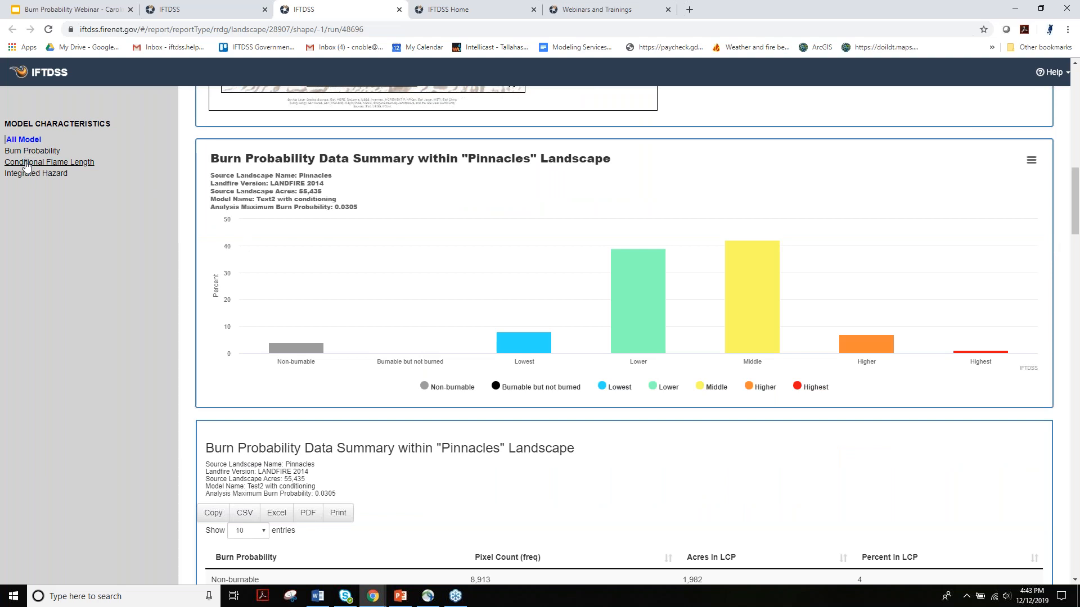
pyautogui.click(26, 163)
pyautogui.click(34, 173)
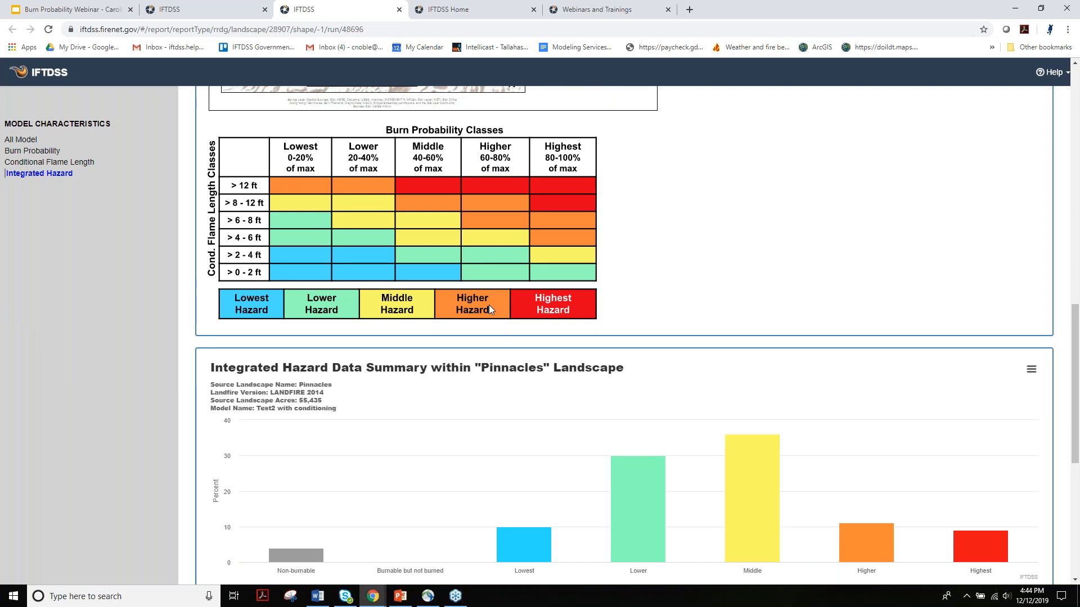
pyautogui.scroll(1, 419, 291)
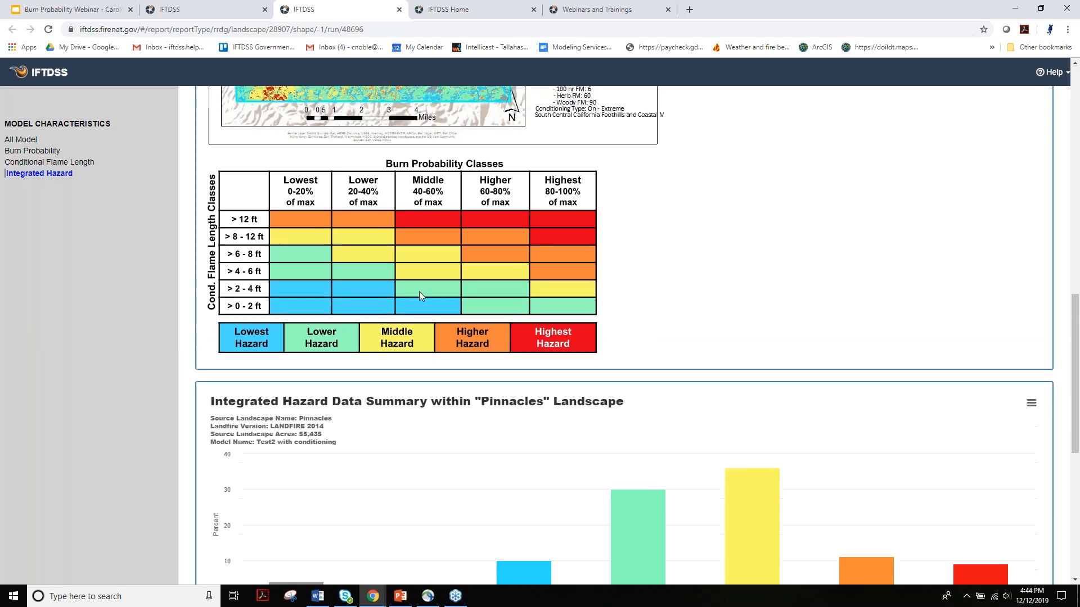
pyautogui.scroll(7, 419, 292)
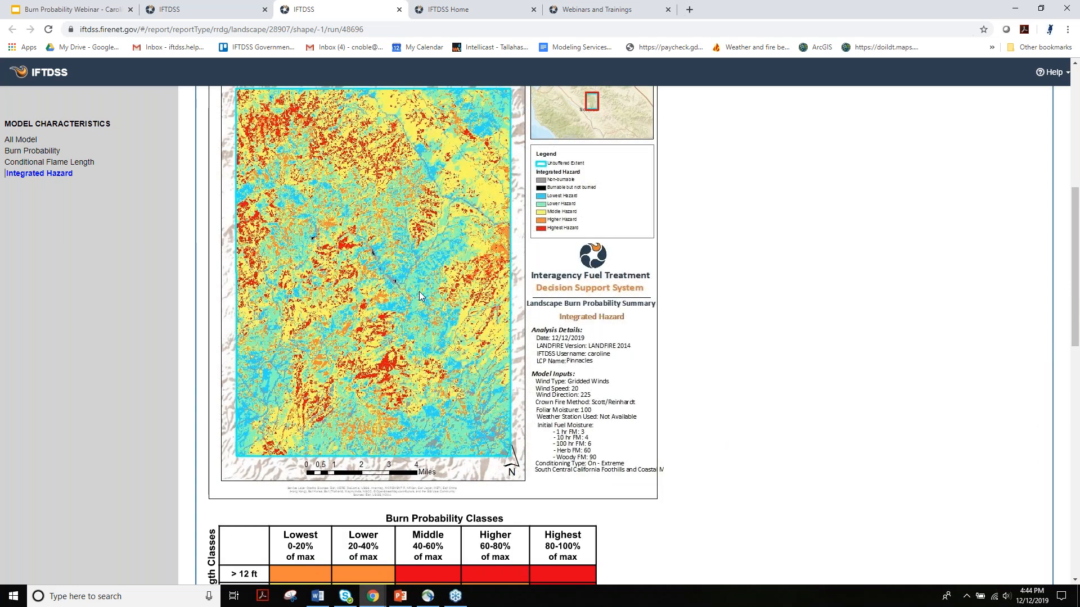
# Switch to the Burn Probability Webinar presentation in Google Slides and go to the Reports slide.
pyautogui.click(113, 12)
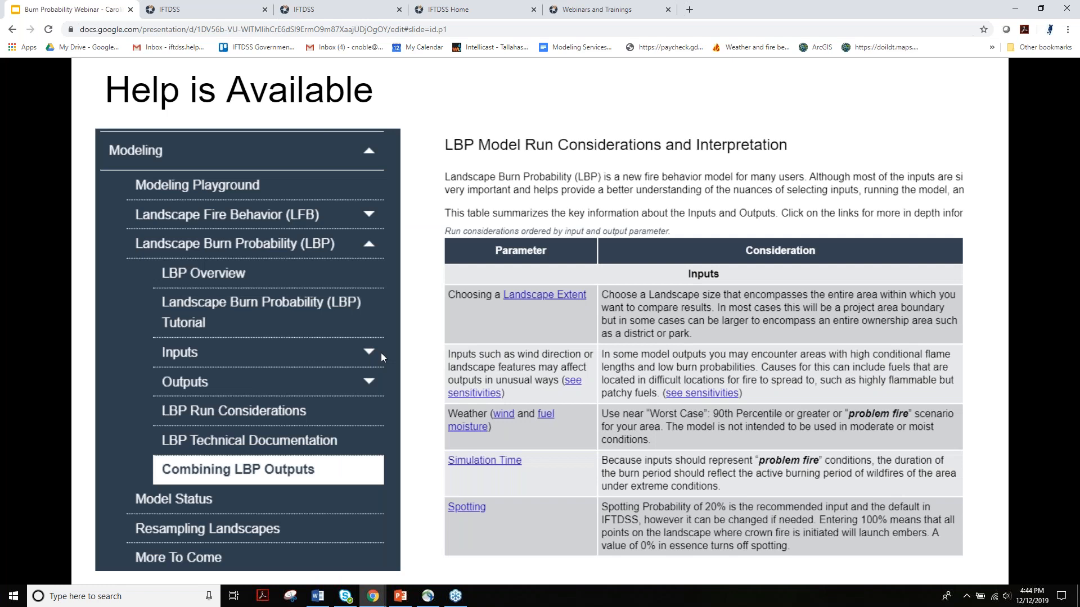
pyautogui.press('Right')
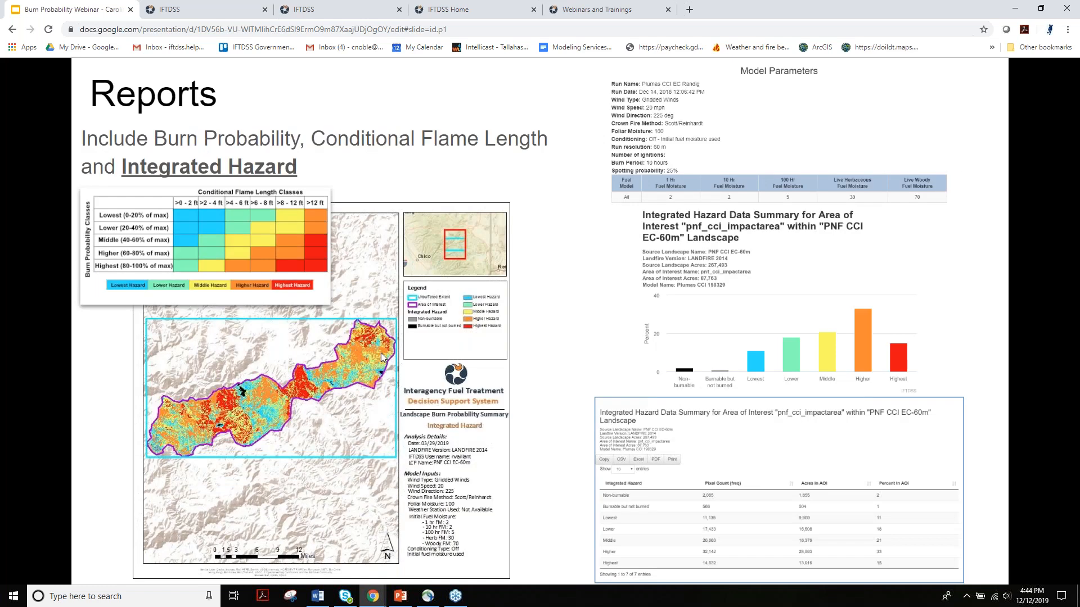